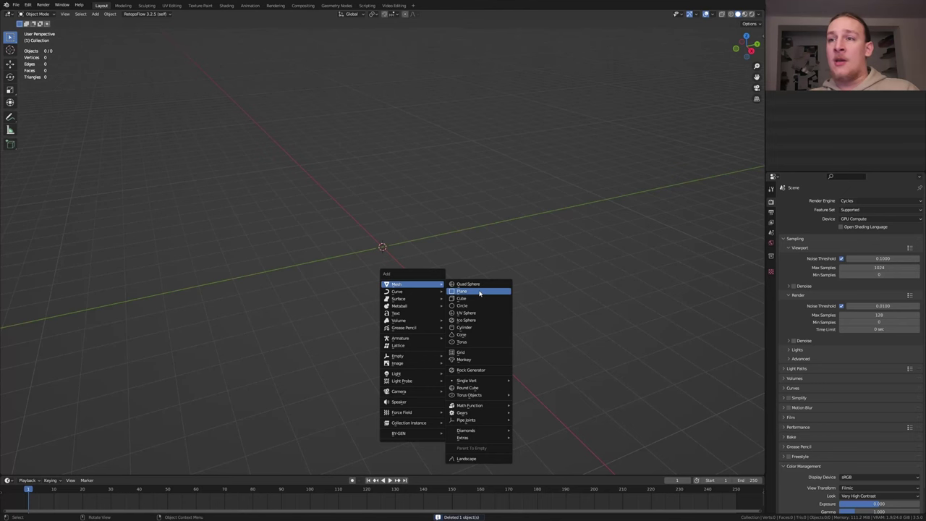
Add a plane and attach a new Geometry Nodes group to it
click(479, 292)
click(332, 5)
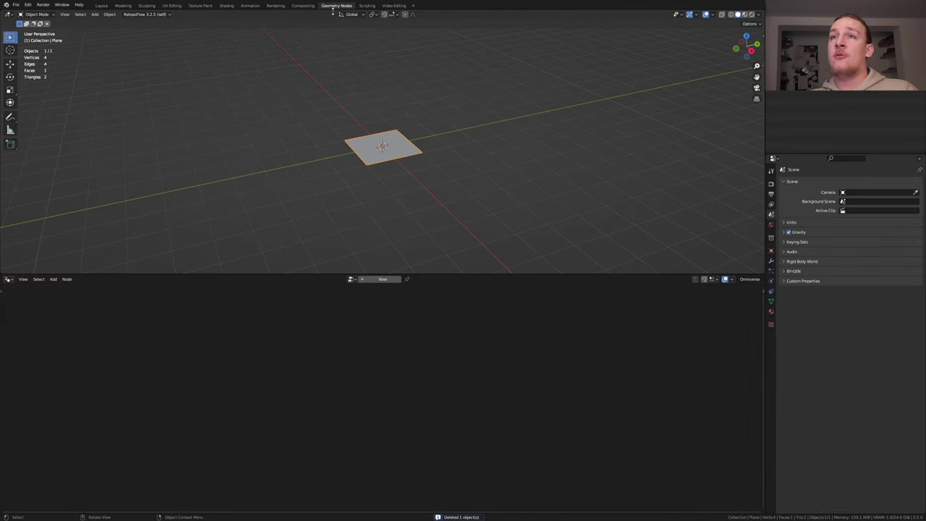
click(371, 280)
Add a Cube node feeding a Subdivision Surface at level 6 with 0.600 edge crease
key(shift+a)
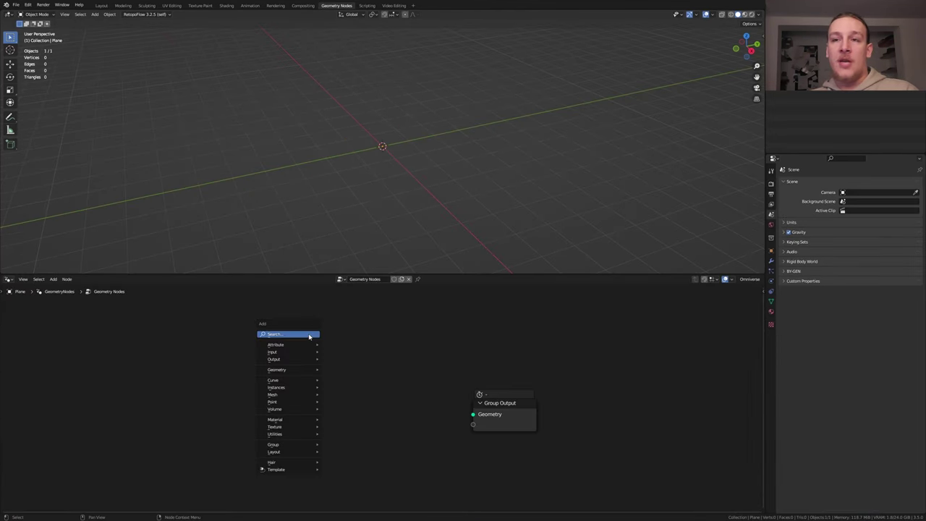
text(cube)
key(Return)
click(180, 377)
key(shift+a)
text(subdiv)
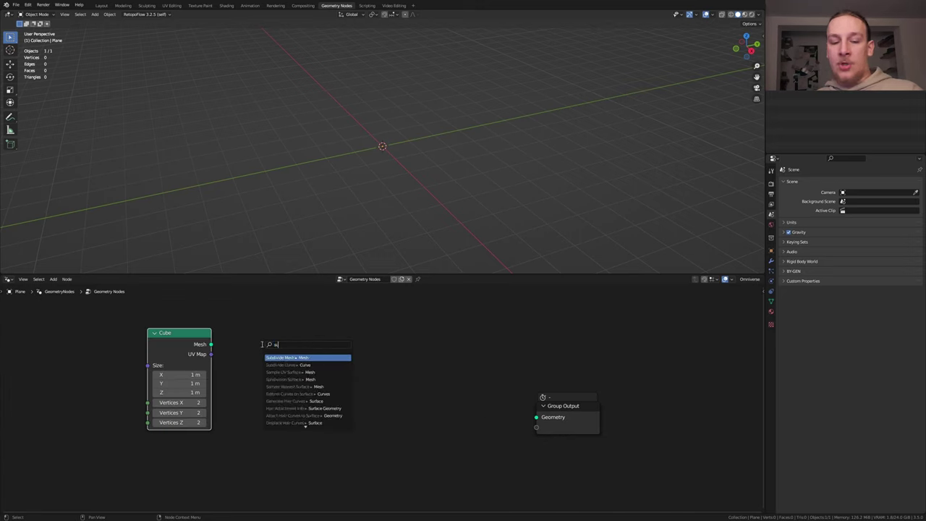
key(Return)
scroll(293, 391, up, 1)
click(292, 415)
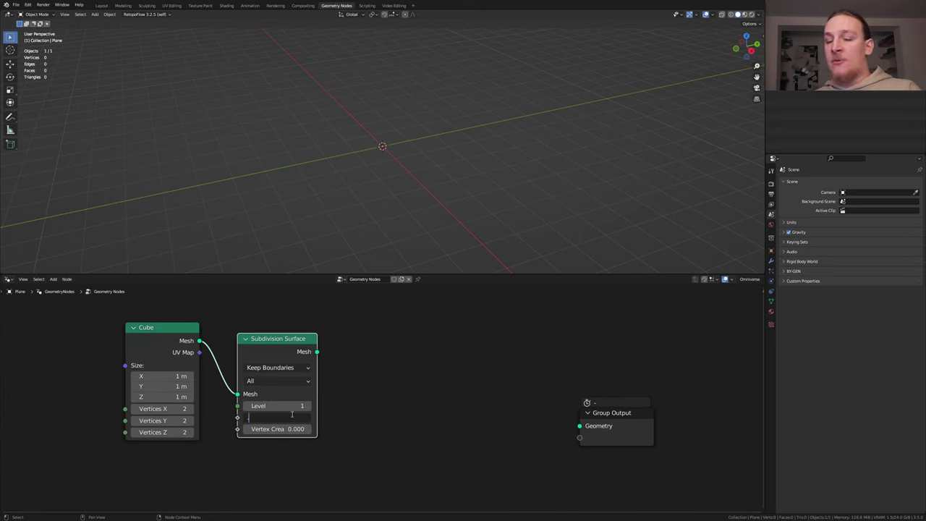
text(.6)
key(Return)
click(283, 405)
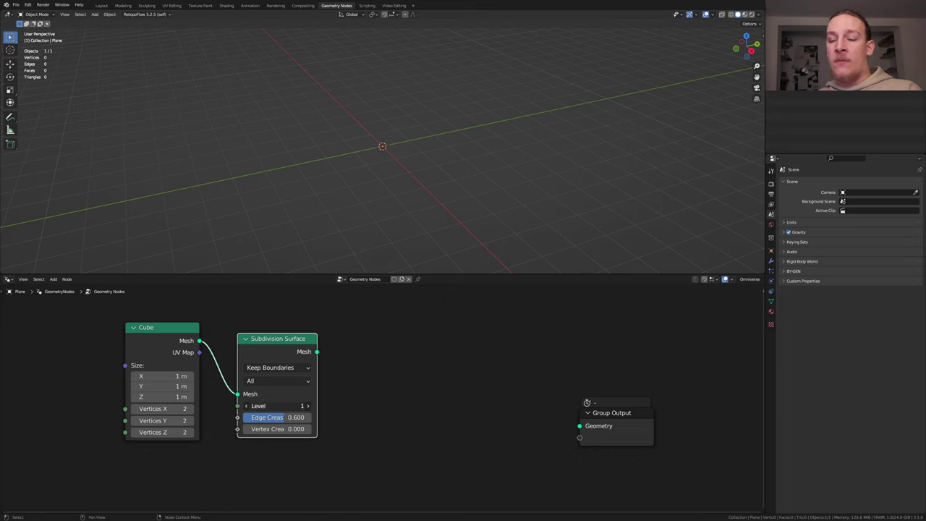
key(Return)
Chain Set Shade Smooth, Set Material and Join Geometry nodes before the Group Output
key(shift+a)
text(se)
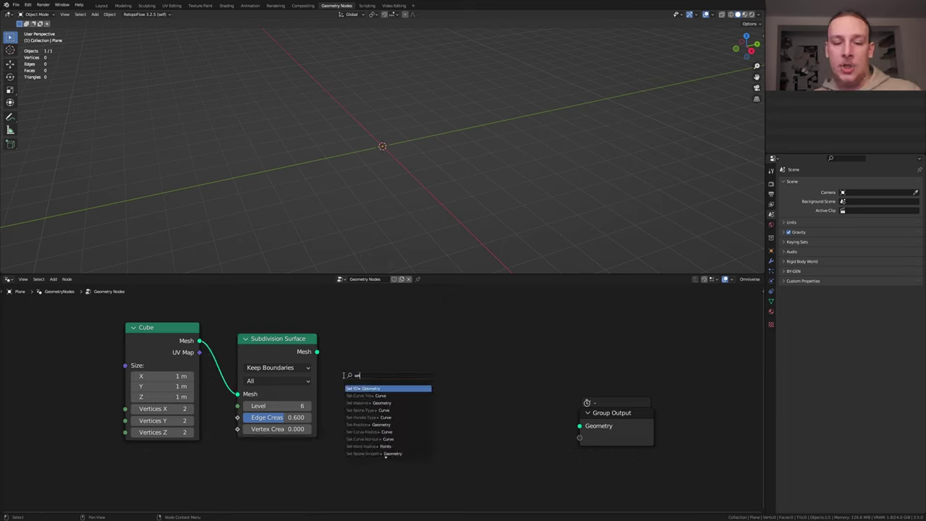
text(t sh)
key(Return)
scroll(399, 380, down, 1)
key(shift+a)
text(s)
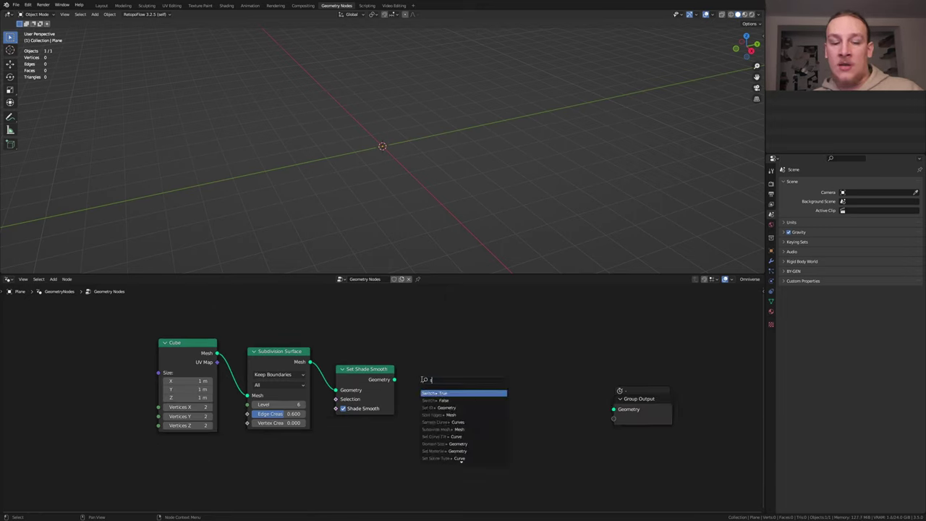
text(et mat)
key(Return)
click(463, 393)
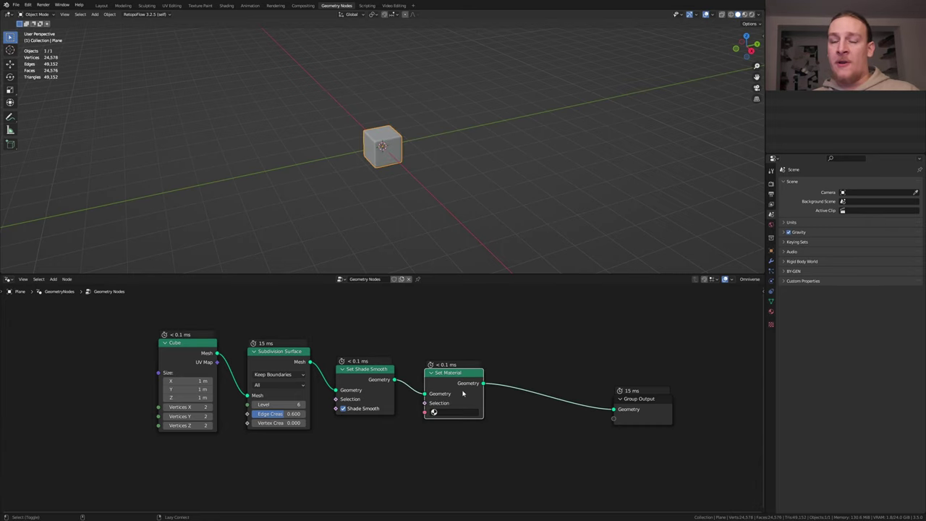
key(shift+a)
text(j)
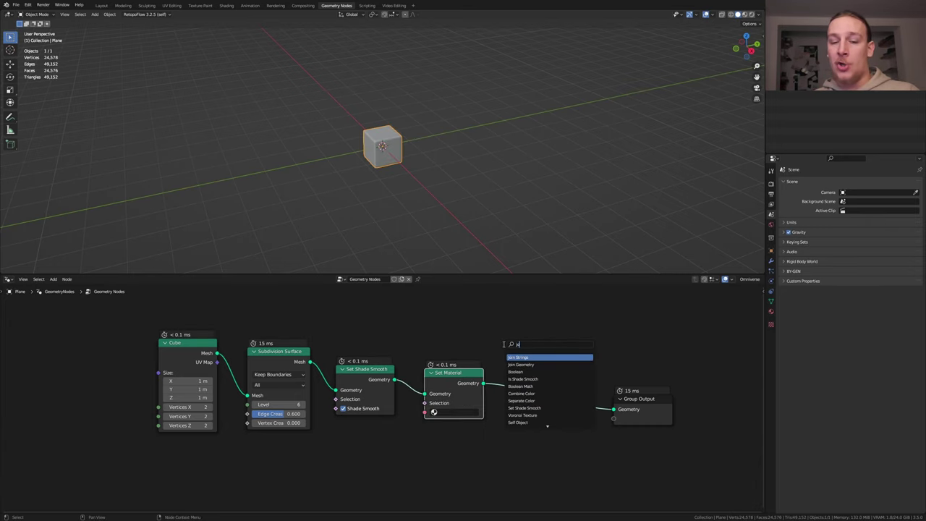
text(oin ge)
key(Return)
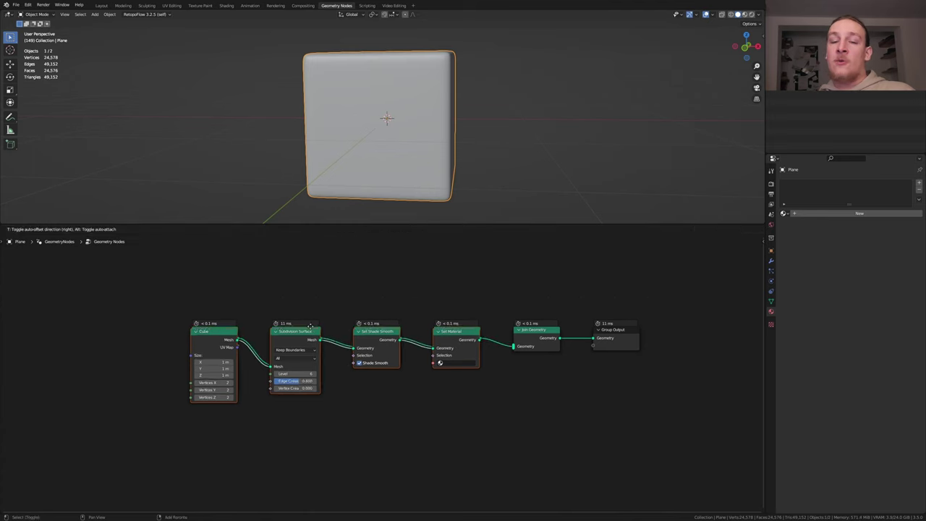
Duplicate the node chain below the original, join it into Join Geometry, and enable X-ray
click(467, 431)
drag(478, 424, 515, 351)
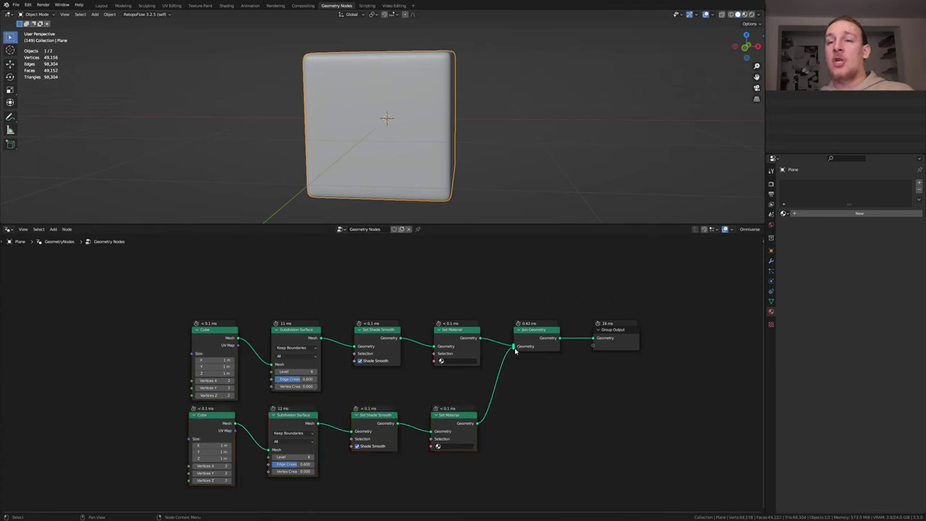
click(732, 15)
scroll(300, 455, up, 5)
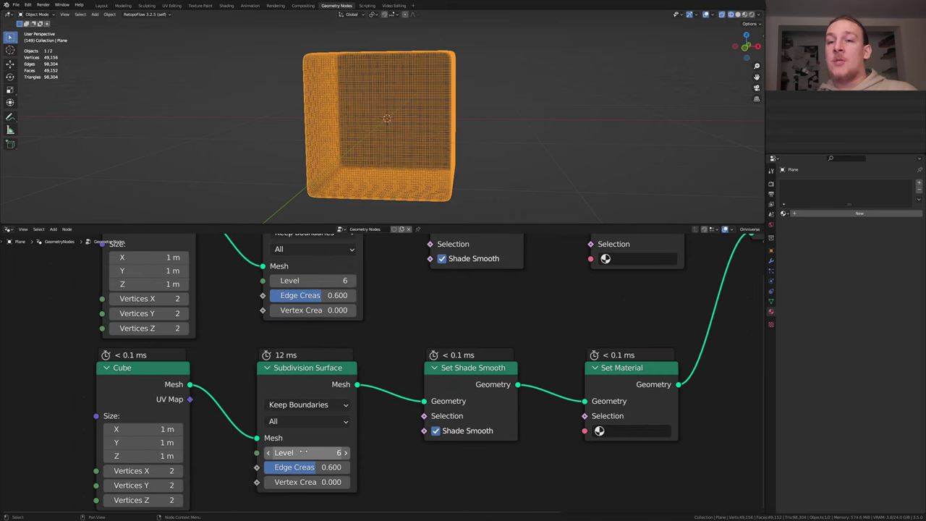
Set the inner chain's subdivision to level 3 with 0.300 edge crease
double_click(310, 453)
text(3)
key(Return)
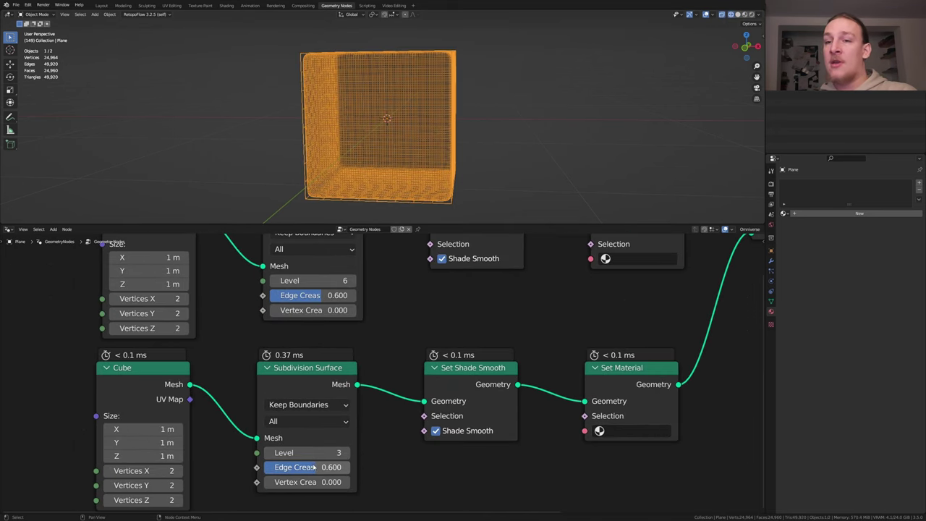
double_click(320, 467)
text(0.3)
key(Return)
Size the inner Cube node to 0.35 × 0.35 × 0.75 m
middle_drag(318, 463, 386, 428)
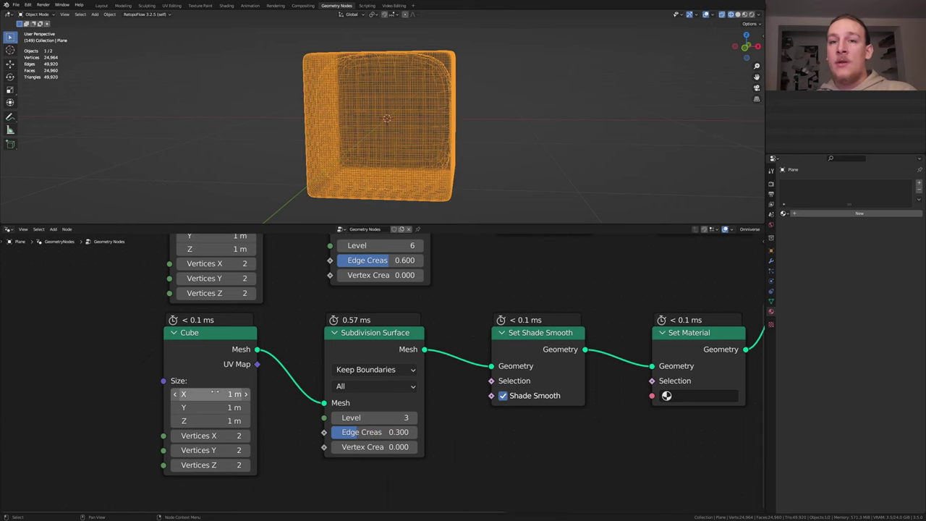
double_click(215, 393)
text(.)
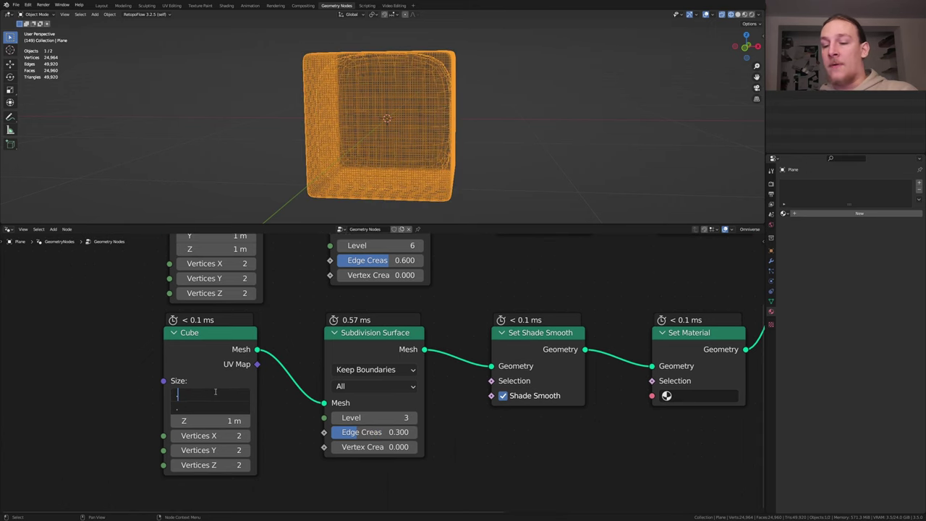
text(35)
key(Return)
double_click(231, 420)
text(.75)
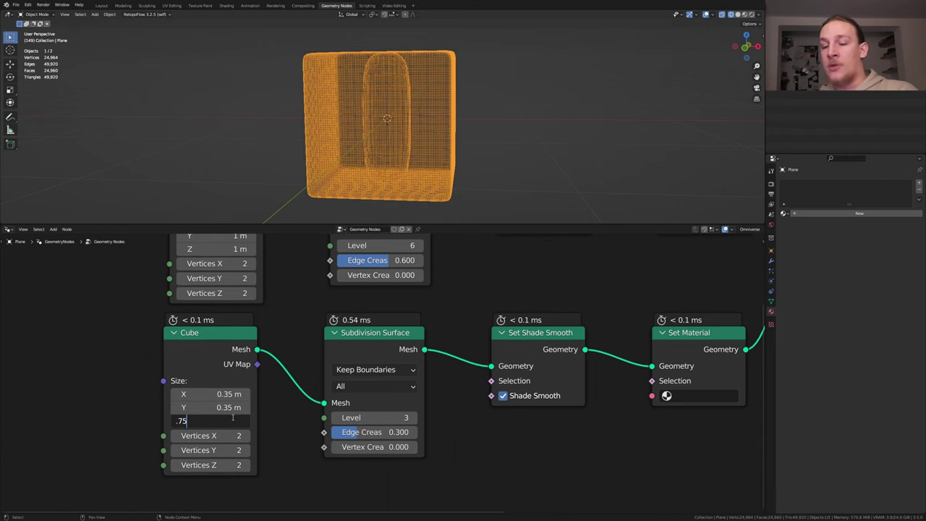
key(Return)
scroll(238, 420, down, 2)
key(shift+a)
Insert a Transform Geometry node after Subdivision Surface and keyframe its rotation
text(transform)
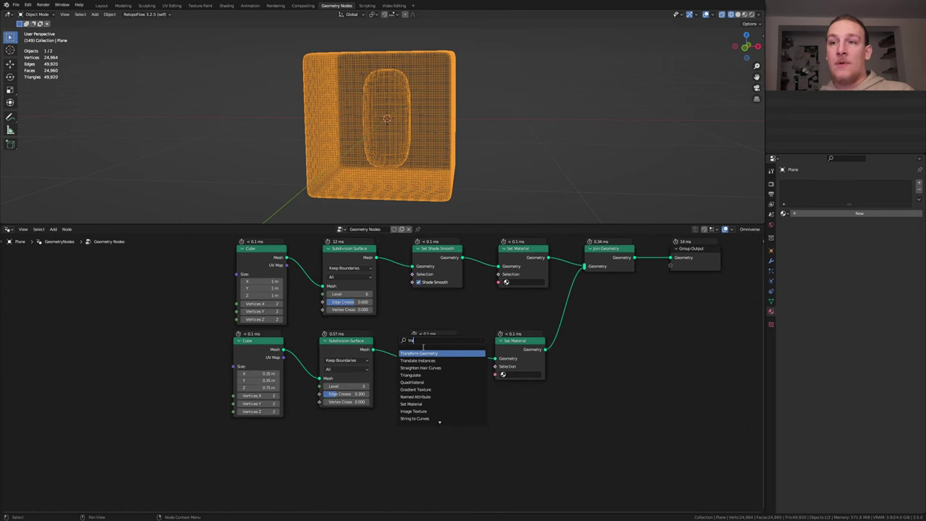
key(Return)
click(391, 417)
key(i)
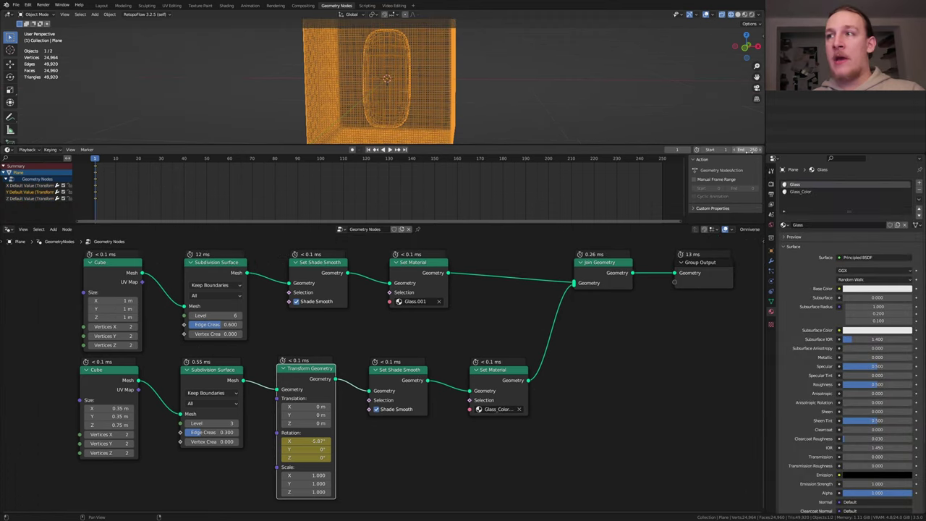
Set the animation end frame to 180
double_click(750, 151)
text(18)
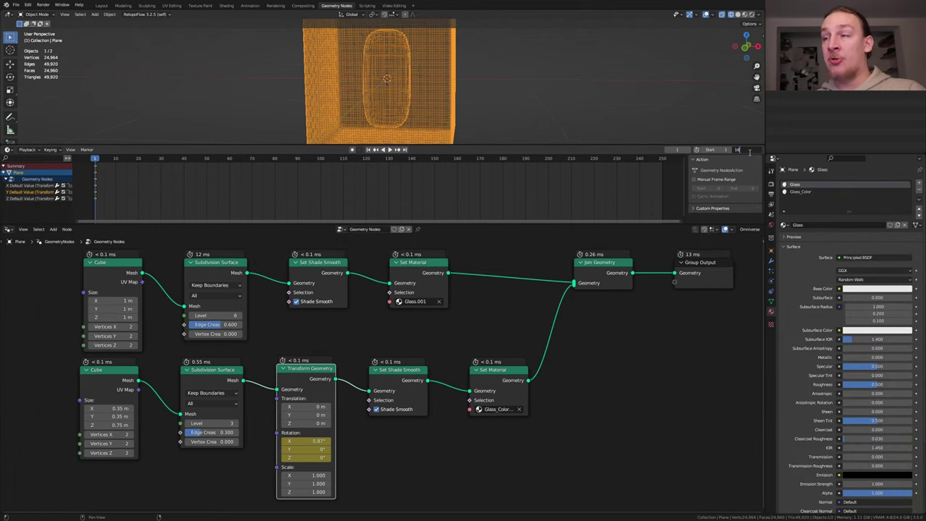
text(0)
key(Return)
Add a Noise modifier to the X rotation curve with scale 100 and strength 5
key(ctrl+Tab)
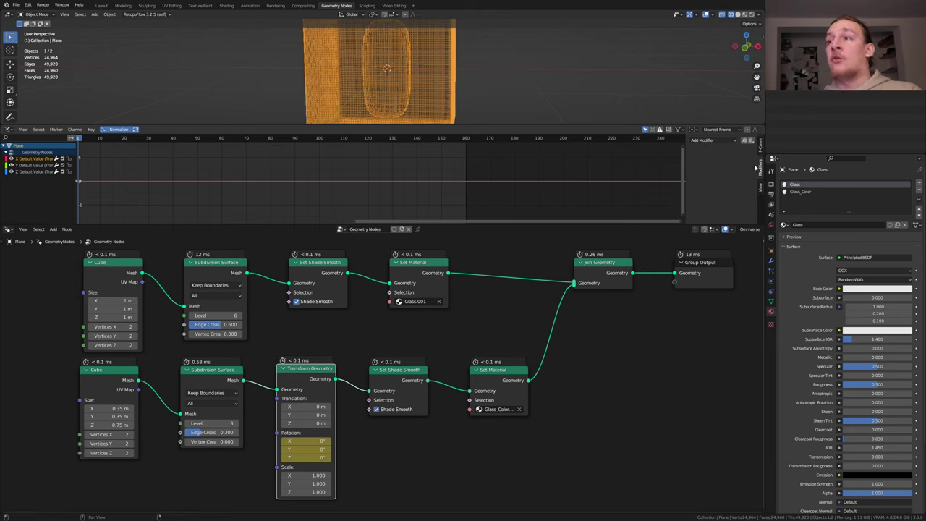
click(717, 140)
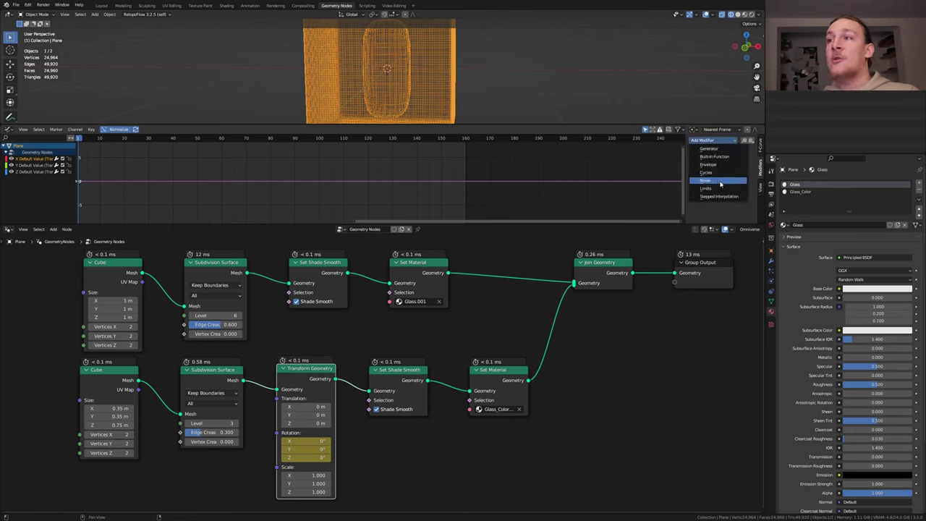
click(720, 185)
click(736, 171)
text(100)
key(Tab)
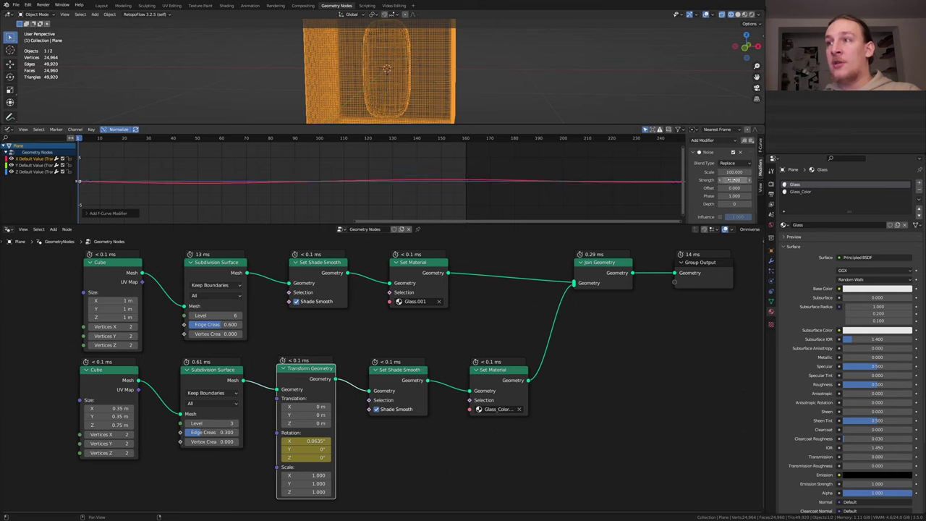
text(5)
key(Return)
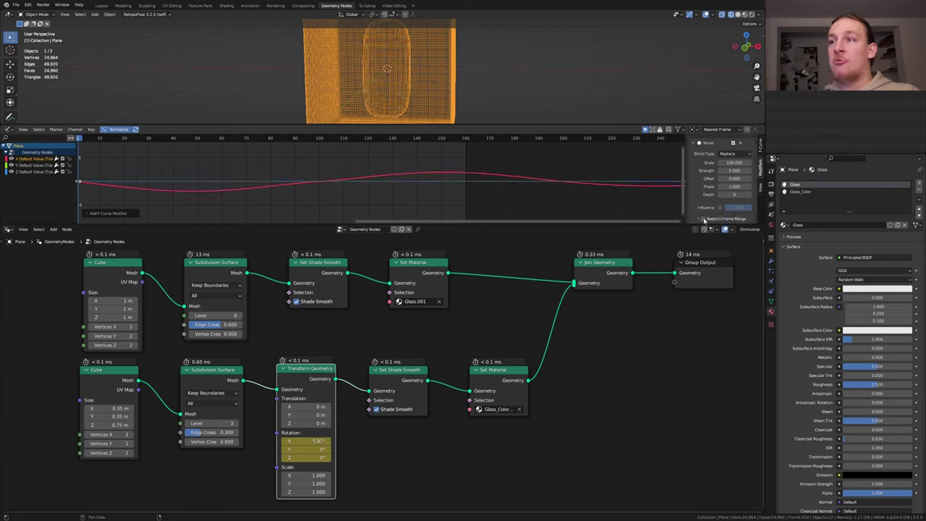
Restrict the noise to frames ending at 160 with a 49-frame blend in
click(703, 220)
scroll(702, 216, down, 2)
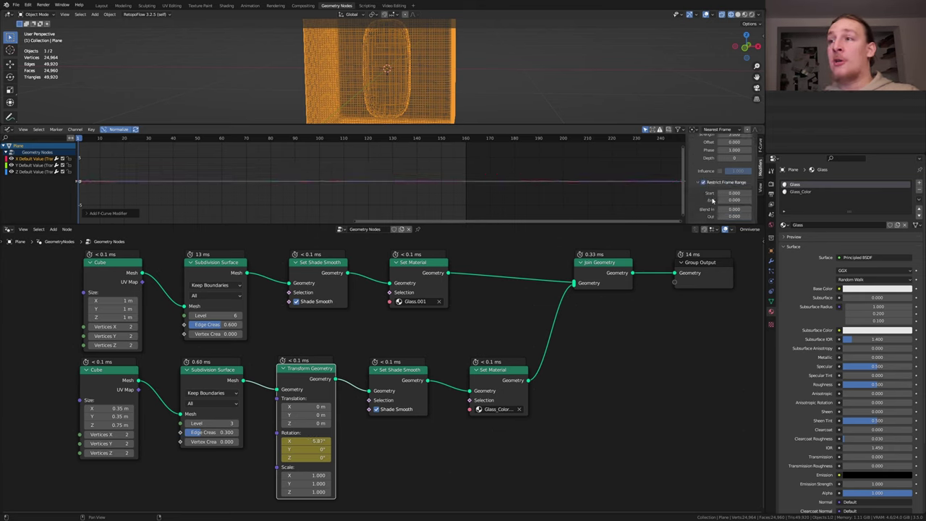
click(731, 199)
text(16)
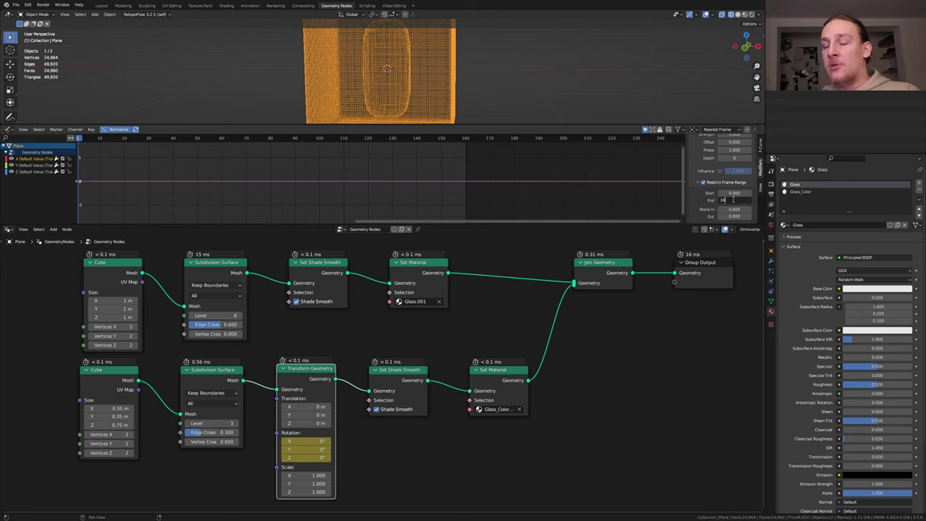
text(0)
key(Tab)
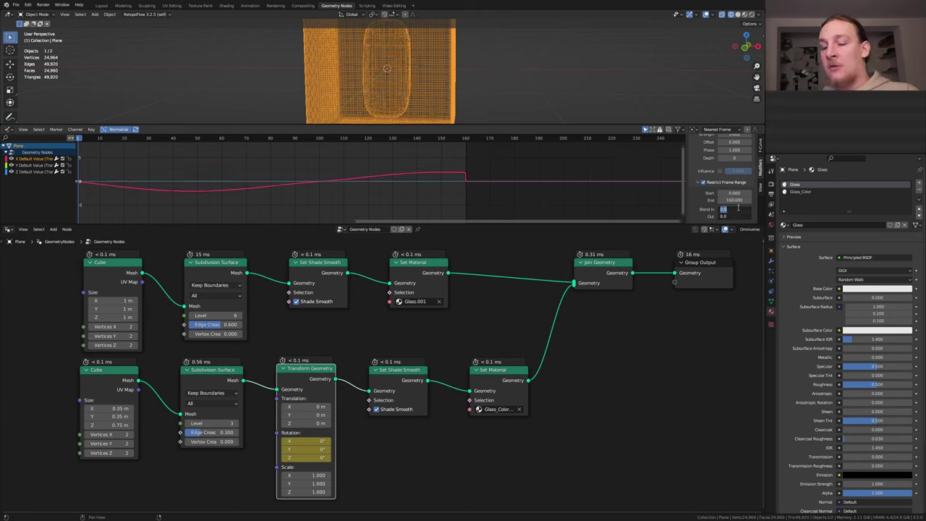
text(49)
key(Return)
scroll(742, 180, up, 3)
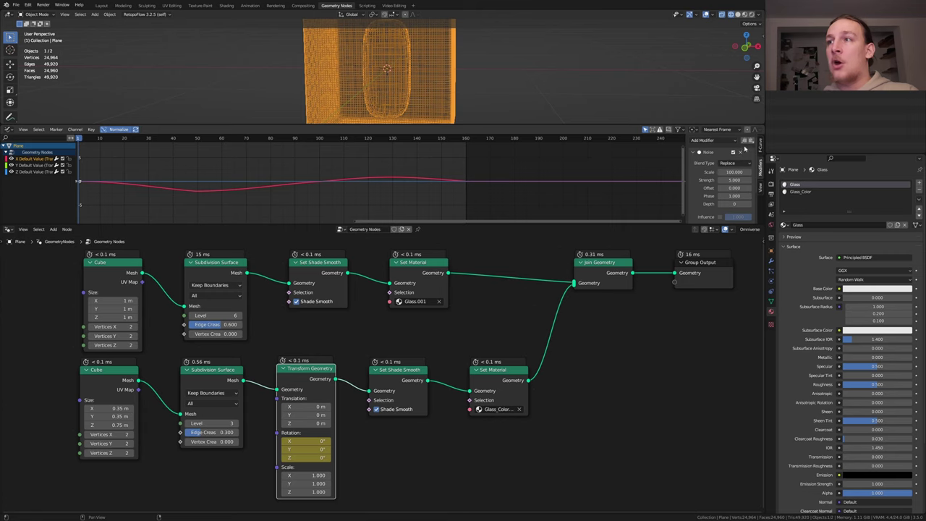
Paste the X curve's noise onto Y with offset 62.6, select Z, and save the file
click(746, 140)
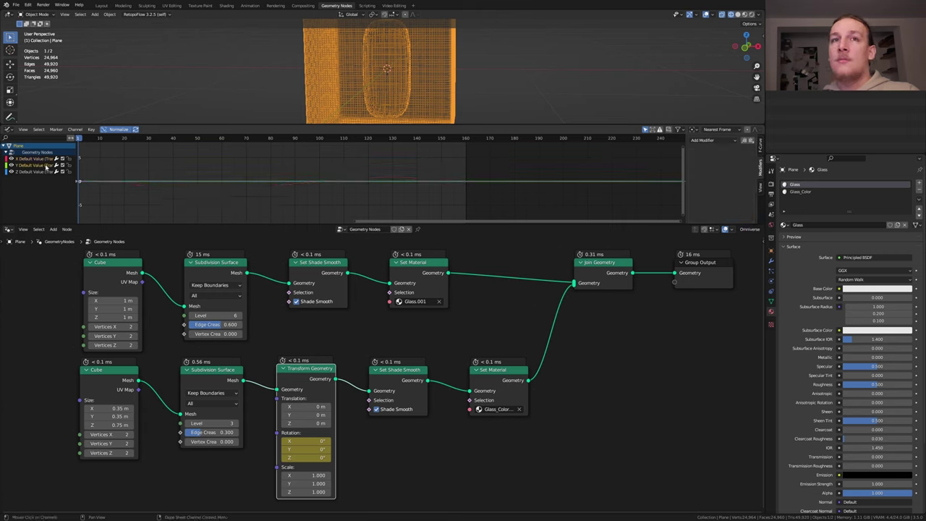
click(36, 165)
click(751, 141)
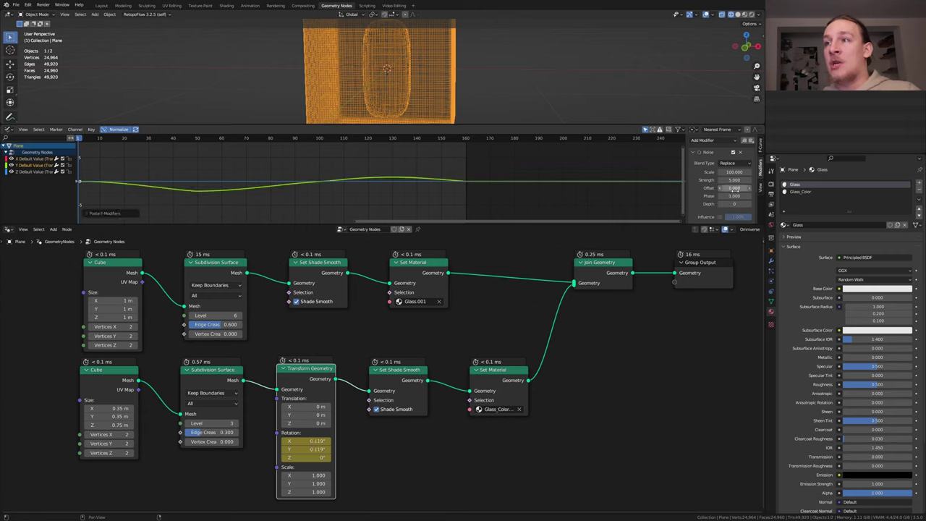
drag(734, 188, 767, 187)
click(38, 171)
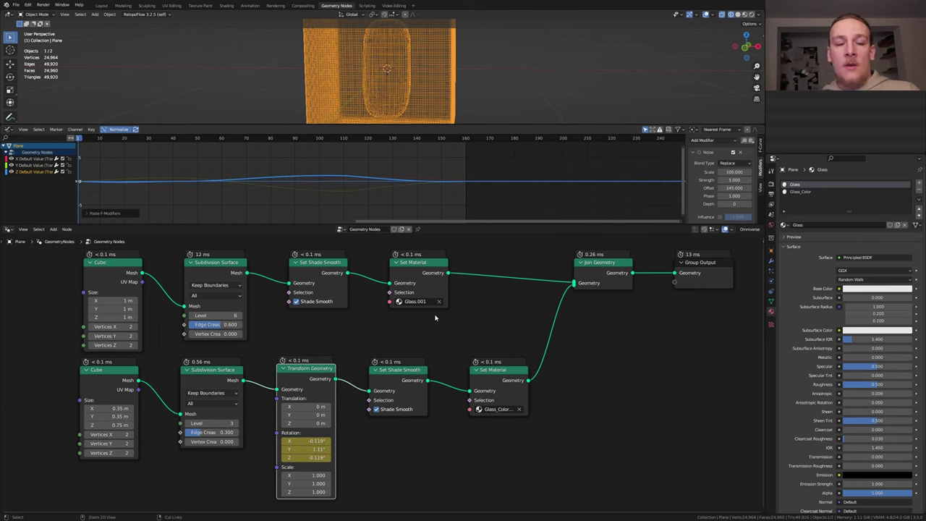
key(ctrl+s)
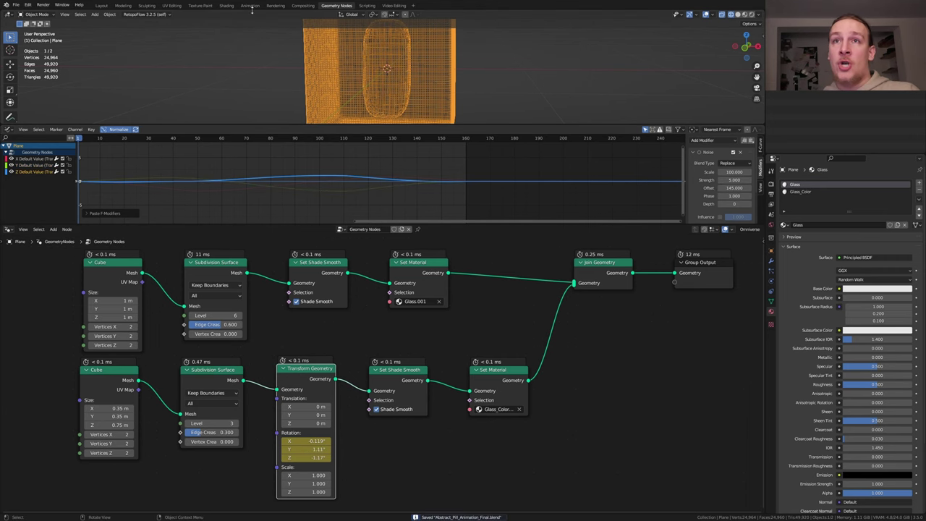
In the Shading workspace, show Rendered view and set render max samples to 512
click(226, 5)
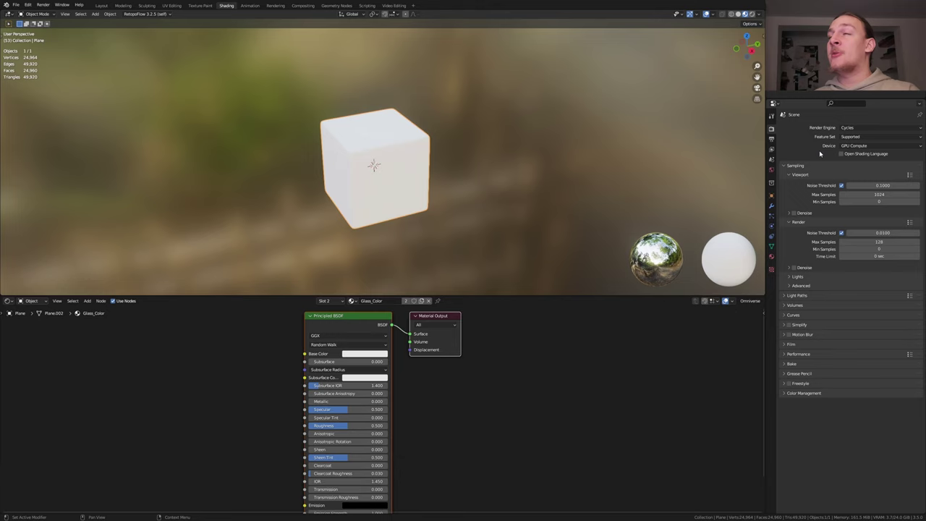
click(752, 13)
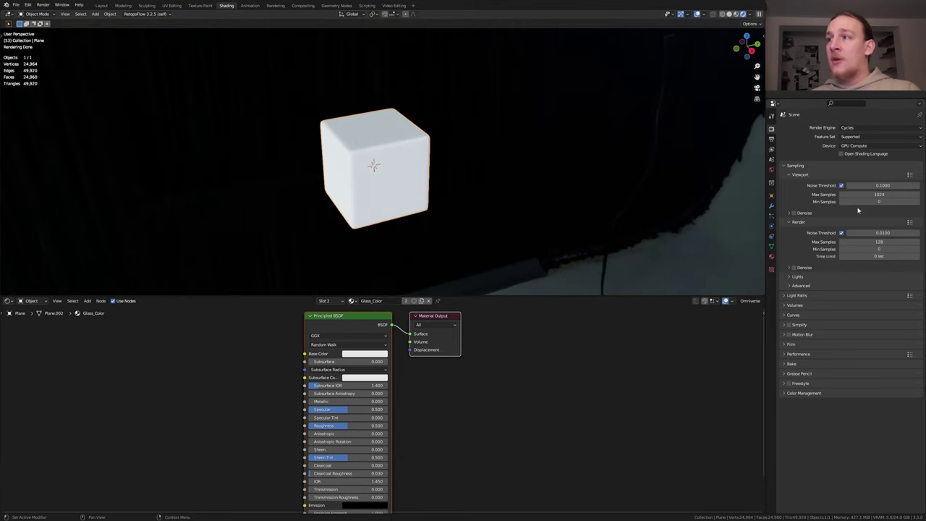
click(881, 241)
text(512)
key(Return)
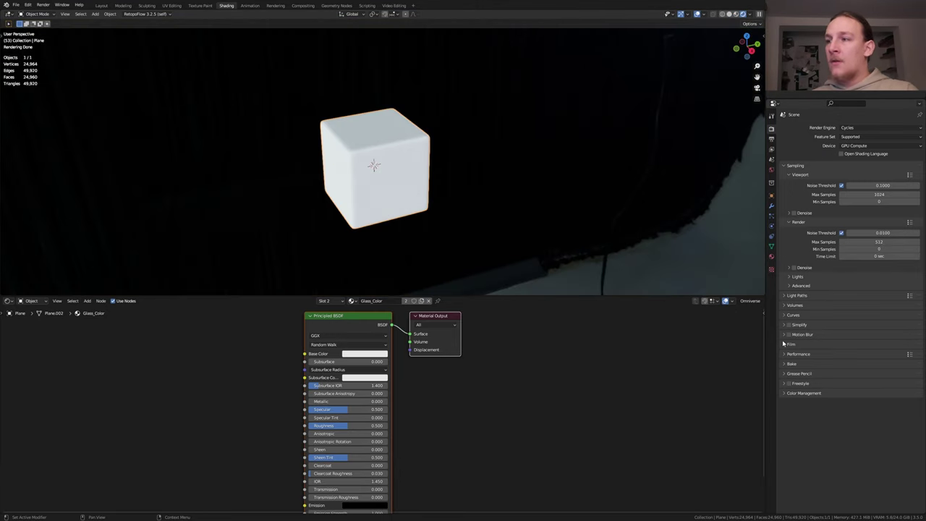
Enable Film Transparent and Transparent Glass in the render settings
click(786, 345)
click(792, 398)
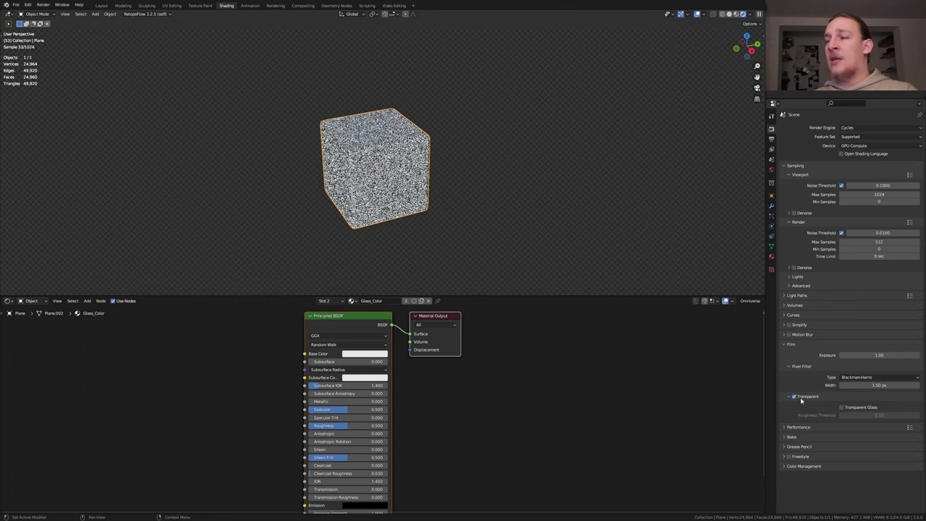
click(841, 407)
click(800, 466)
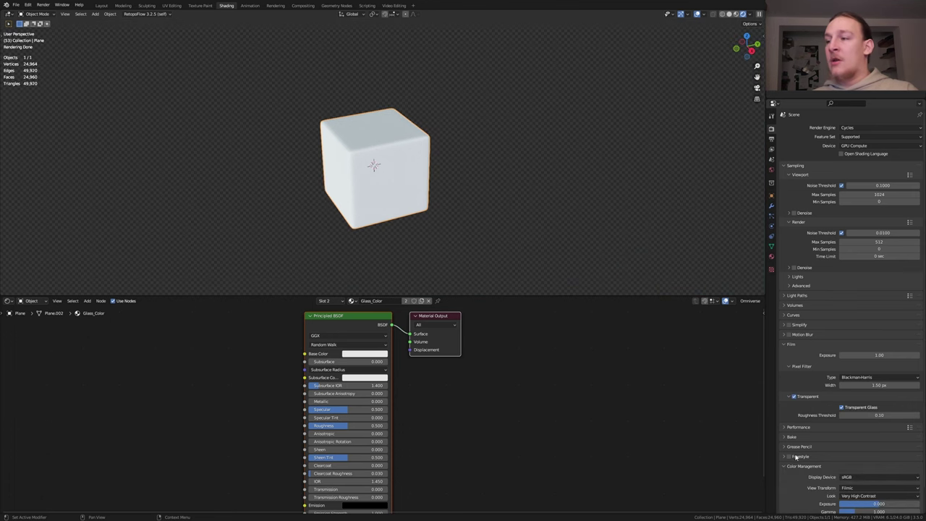
scroll(799, 456, down, 1)
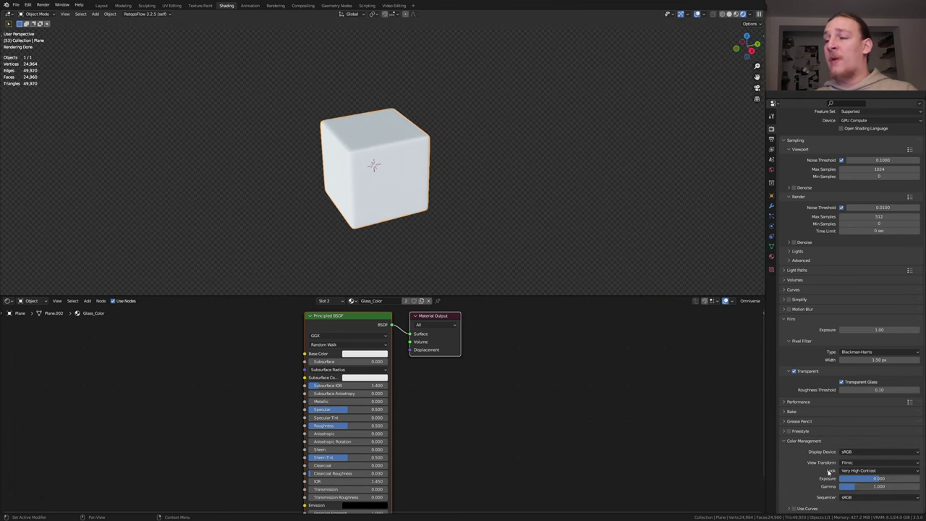
Raise the world lighting strength to 2.5
click(771, 171)
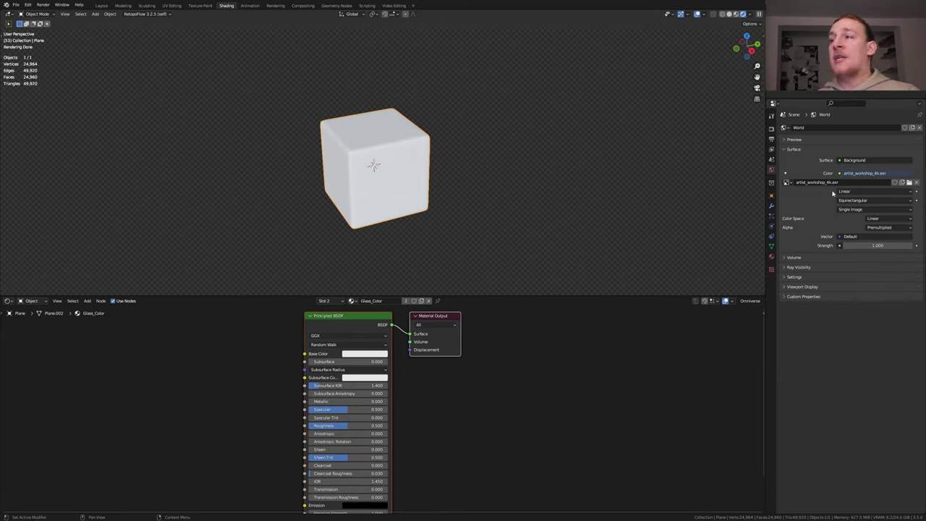
click(877, 246)
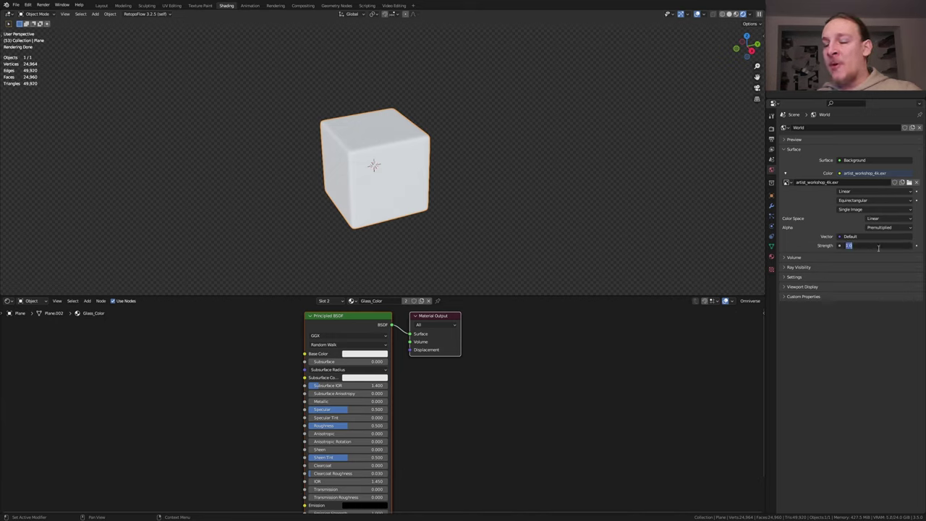
text(2.5)
key(Return)
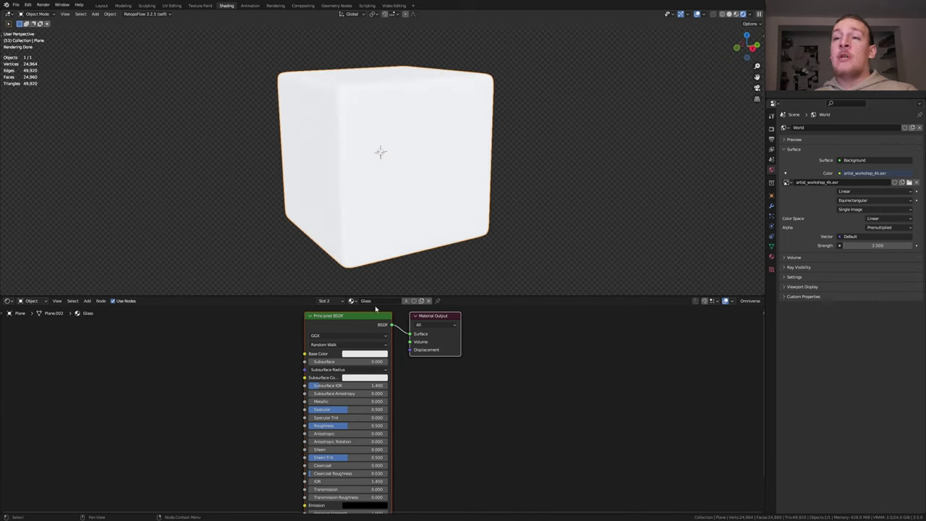
Replace the Principled BSDF with a Glass BSDF blended through a Mix Shader at factor 0.75
click(360, 321)
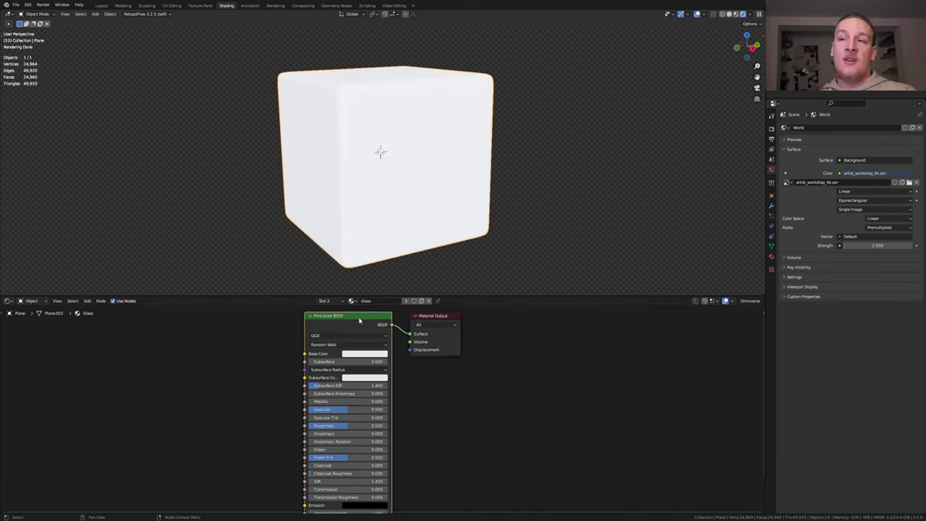
key(x)
key(shift+a)
click(277, 354)
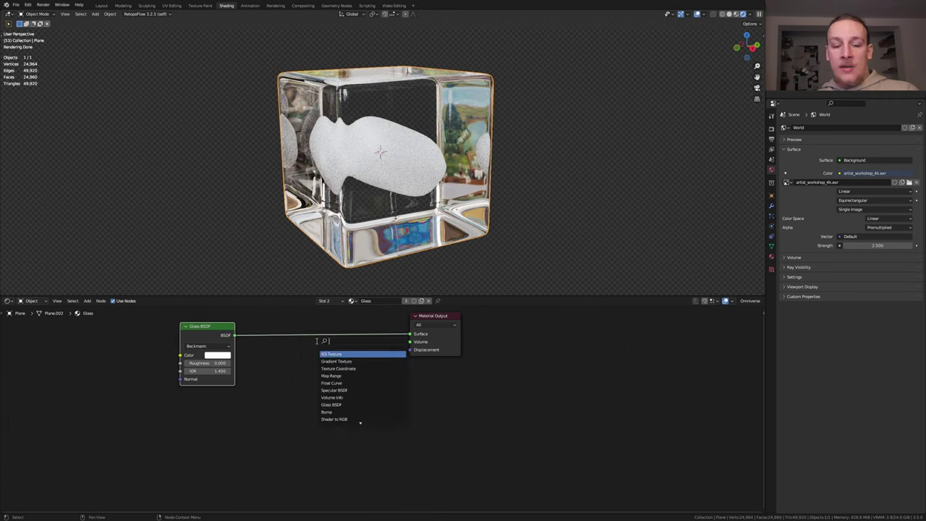
text(mix)
key(Return)
click(326, 338)
key(shift+a)
text(t)
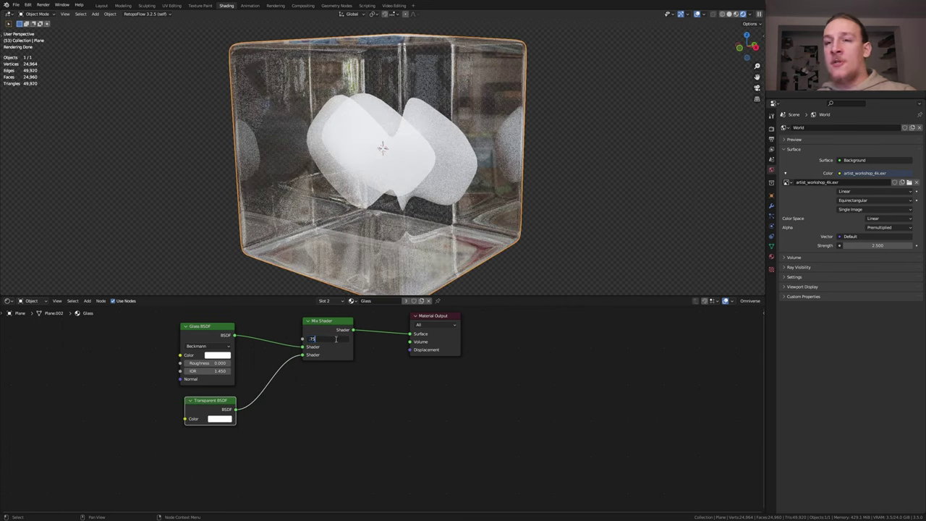
key(Return)
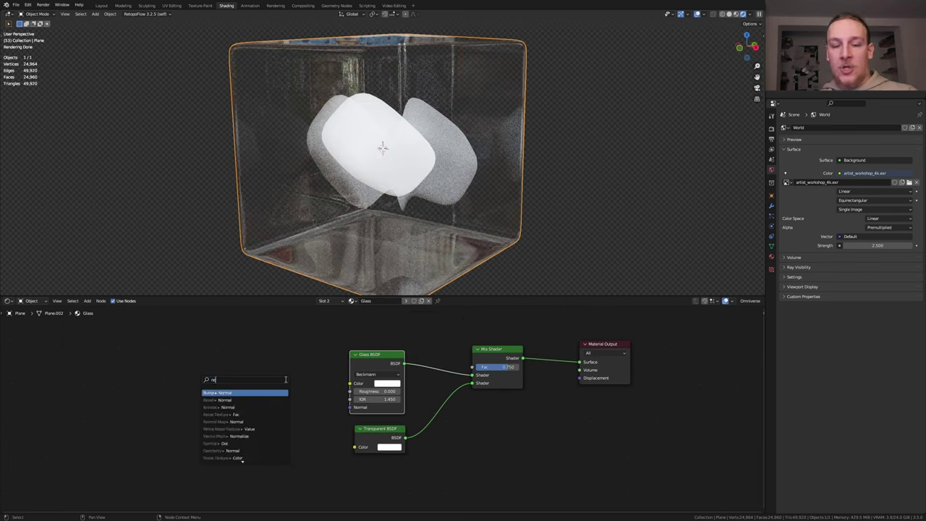
Add a Noise Texture with scale 100 and detail 15 driving the glass roughness
text(ise)
key(Return)
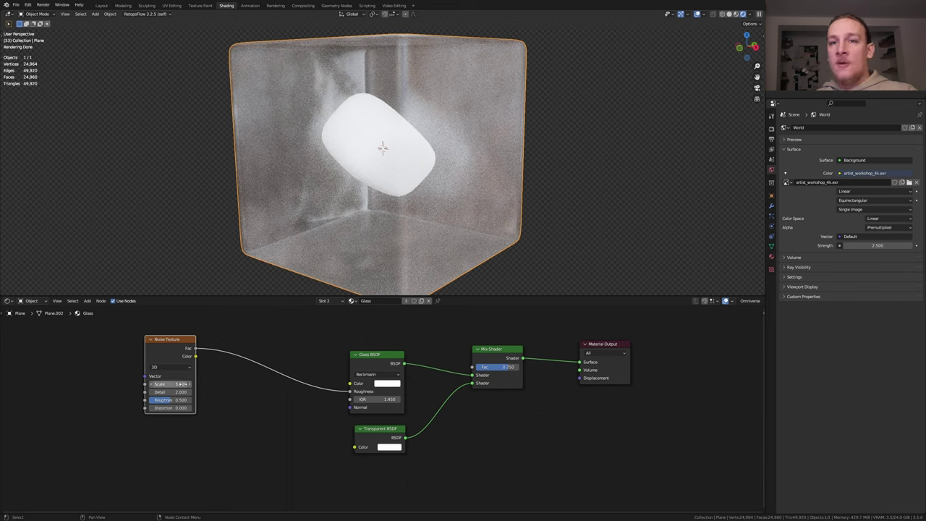
click(183, 385)
text(100)
key(Tab)
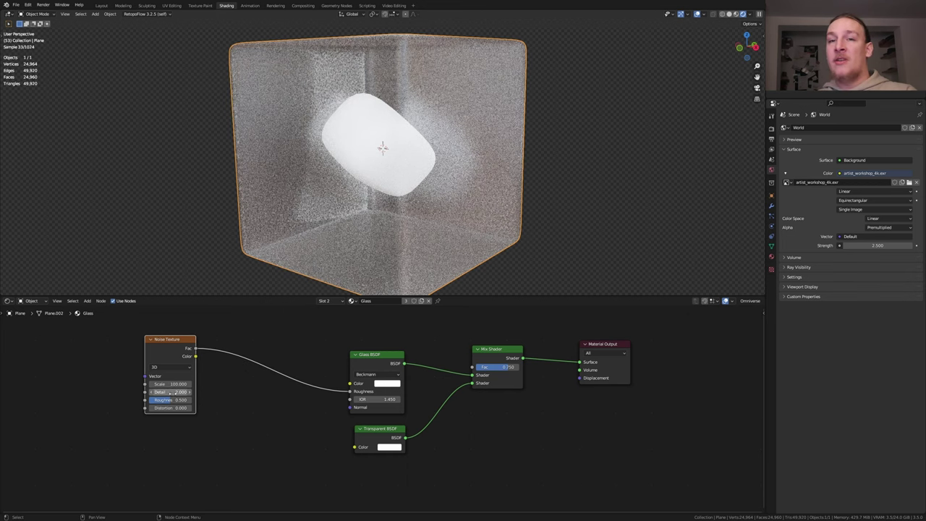
text(15)
key(Return)
Insert a ColorRamp between noise and roughness, black stop near 0.62, adjusting the white stop colour
key(shift+a)
text(color ramp)
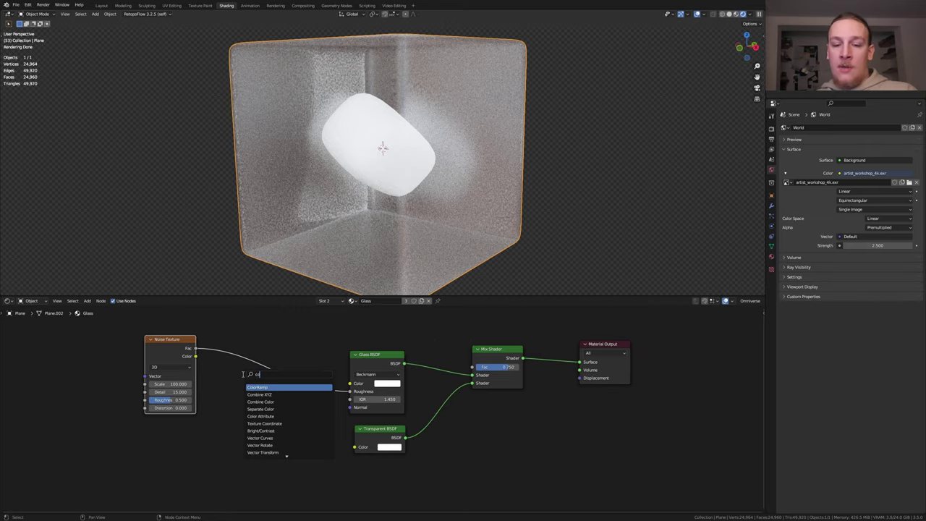
key(Return)
click(279, 388)
drag(279, 388, 284, 388)
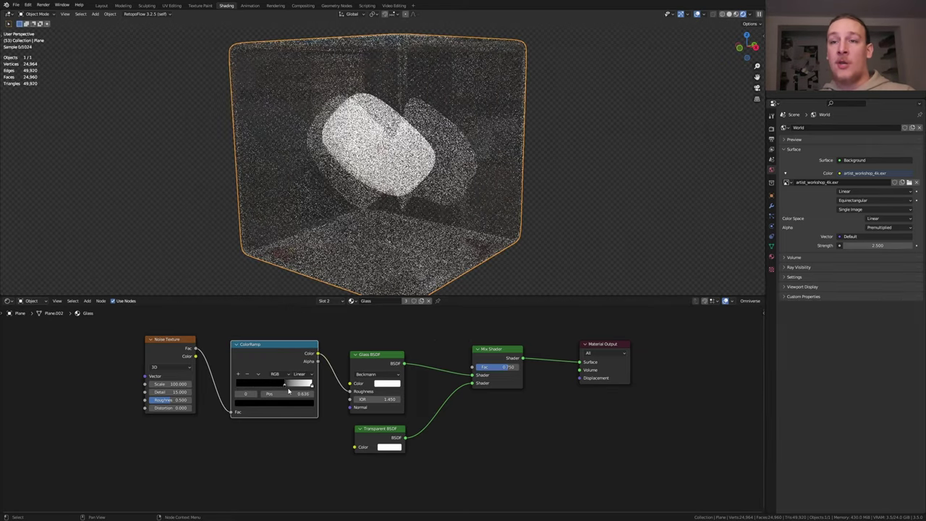
scroll(283, 365, up, 2)
click(310, 421)
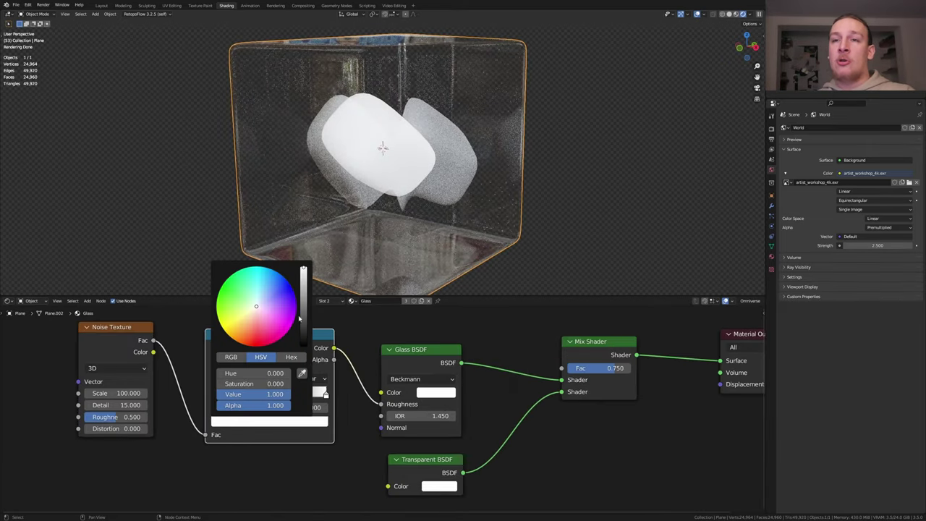
scroll(417, 242, up, 6)
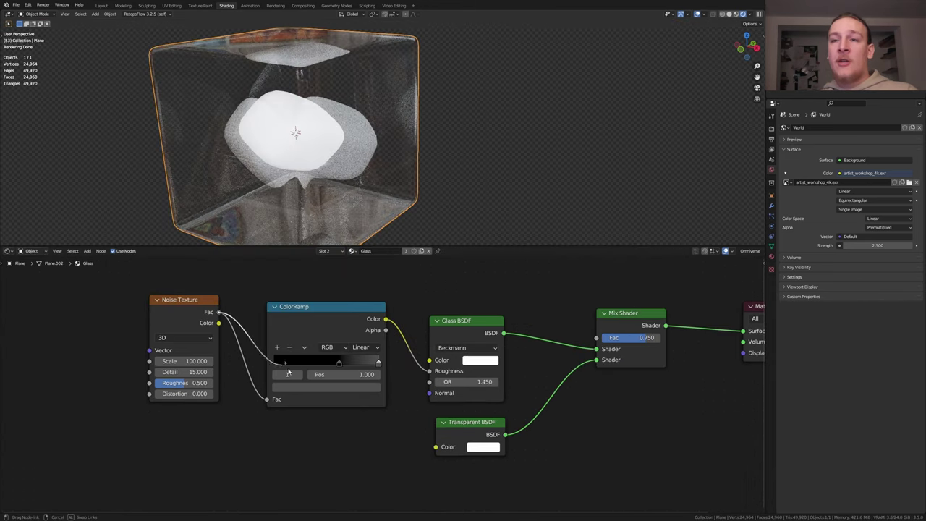
Add a Bump node from the noise into the Glass BSDF normal with strength 0.01
key(shift+a)
click(422, 378)
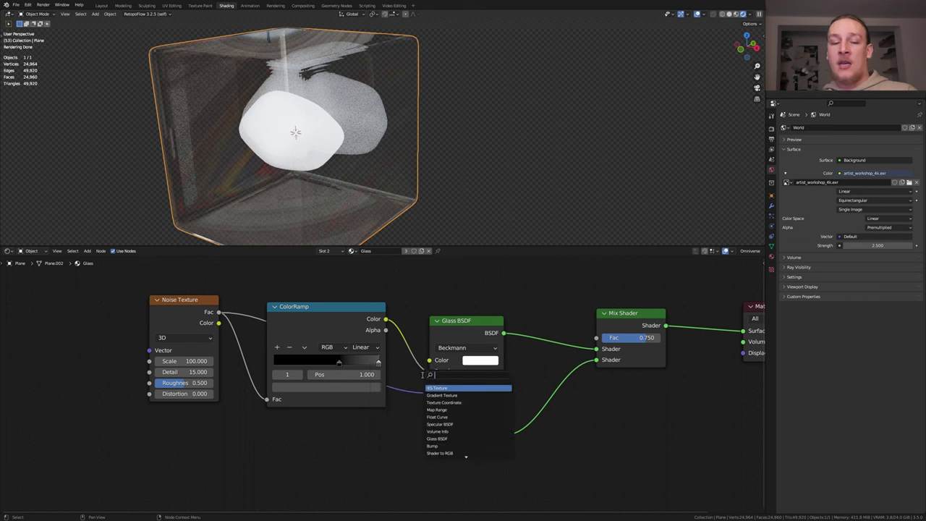
text(bump)
key(Return)
click(321, 481)
drag(315, 479, 314, 468)
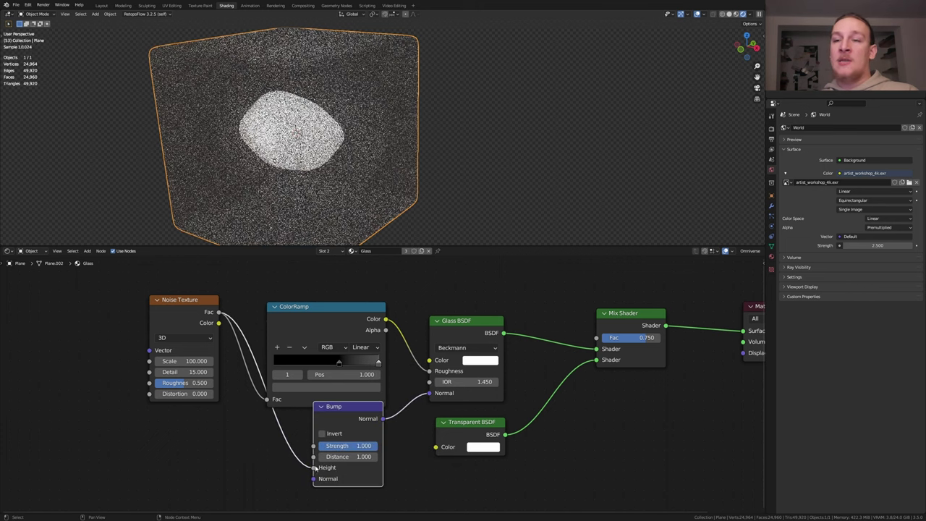
click(345, 446)
text(.01)
key(Return)
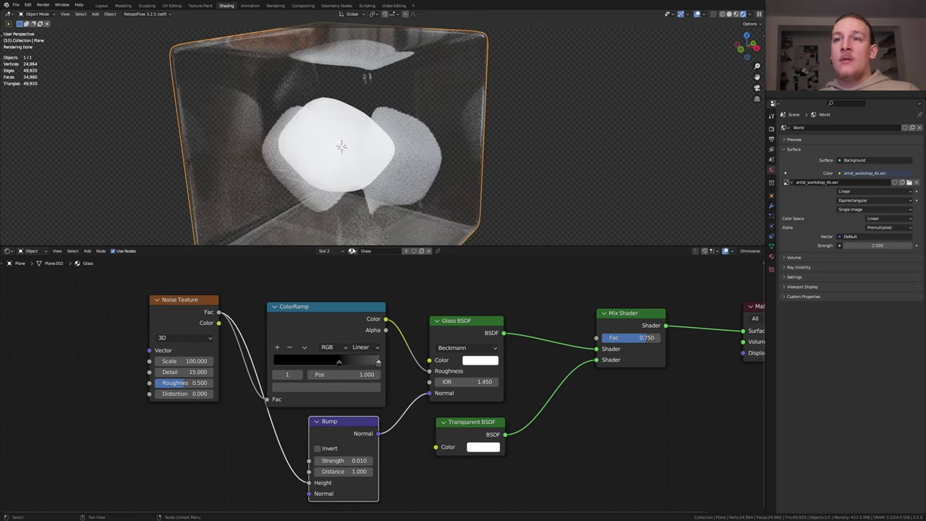
Switch to the Glass_Color material and replace its Principled BSDF with a Glass BSDF
click(352, 251)
click(366, 271)
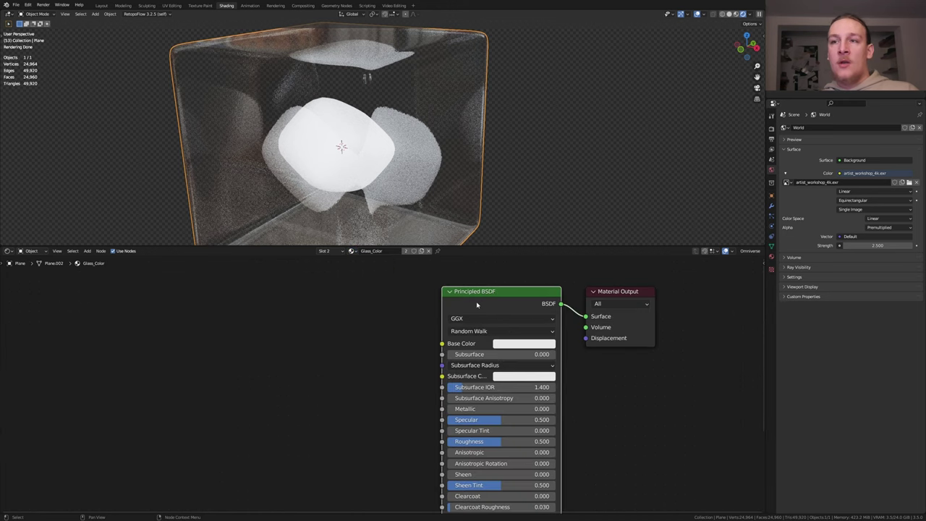
key(x)
key(shift+a)
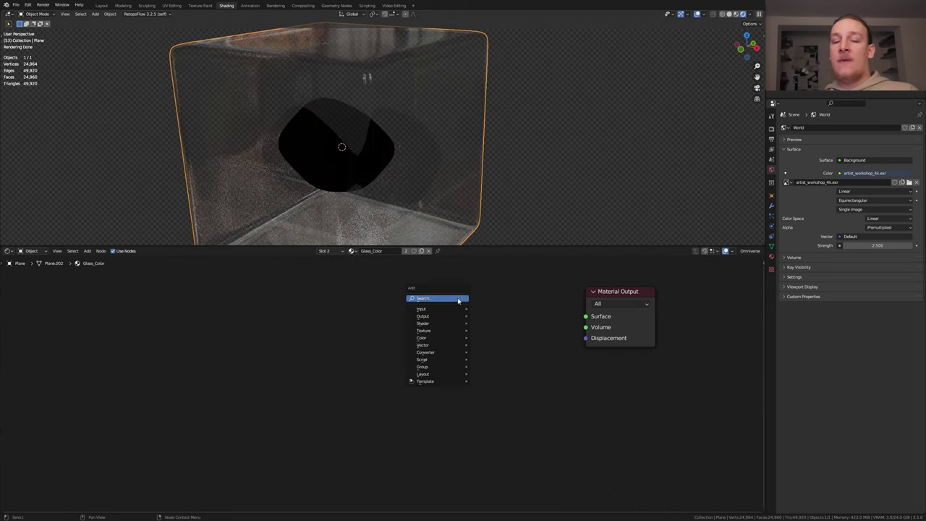
text(g)
click(473, 325)
click(343, 304)
Insert a Mix Shader on the glass link and mix in a Transparent BSDF
key(shift+a)
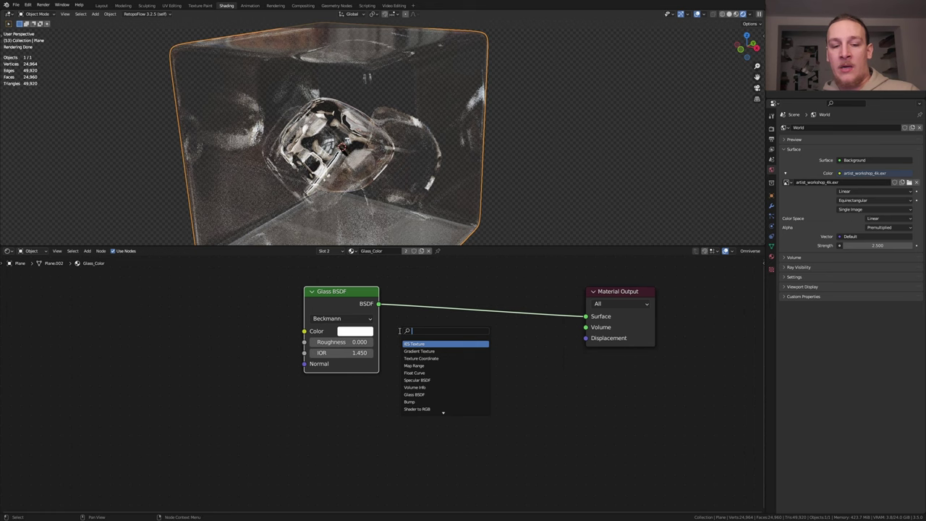
text(mix)
key(Return)
click(483, 322)
key(shift+a)
text(t)
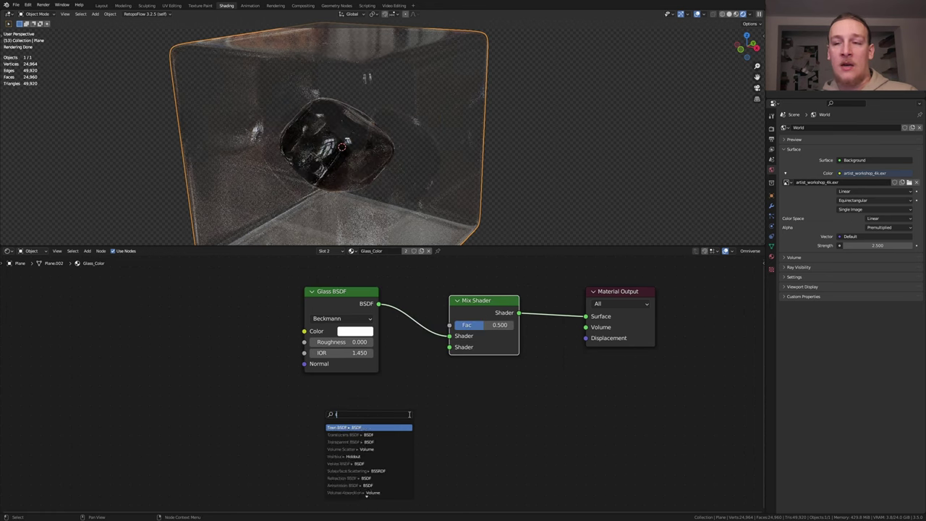
text(r)
key(Down)
key(Return)
Add a Volume Scatter node to the output's Volume with Density 1000
drag(585, 327, 545, 379)
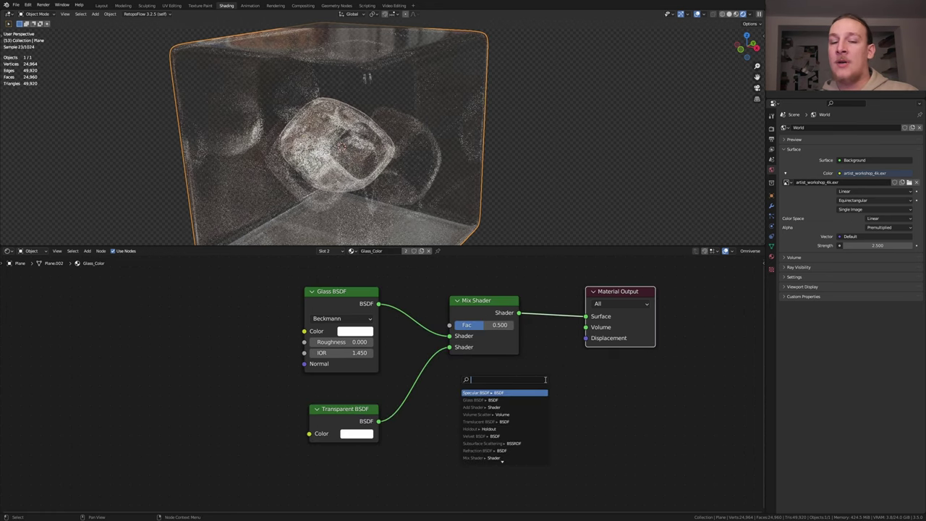
text(v)
key(Down)
key(Return)
click(488, 427)
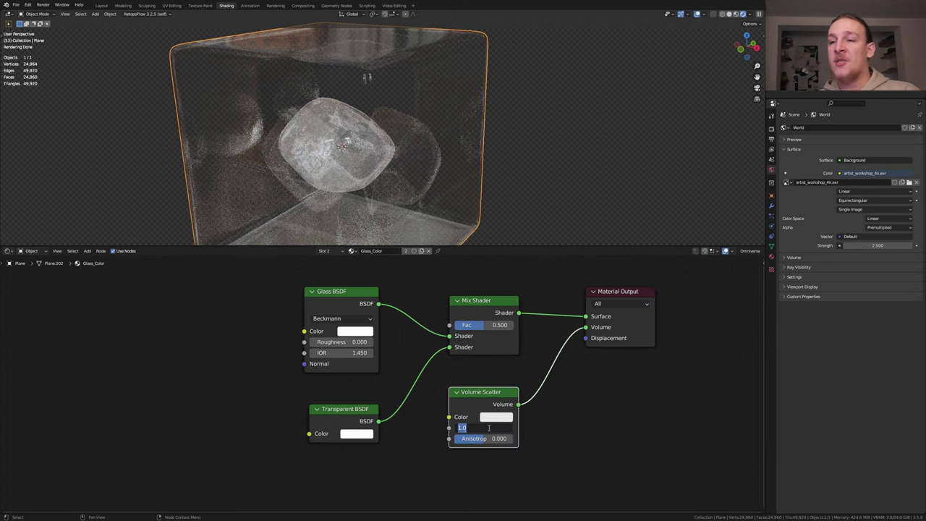
text(1000)
key(Return)
Add a ColorRamp driving the Mix Shader factor and the Transparent BSDF colour
key(shift+a)
text(ramp)
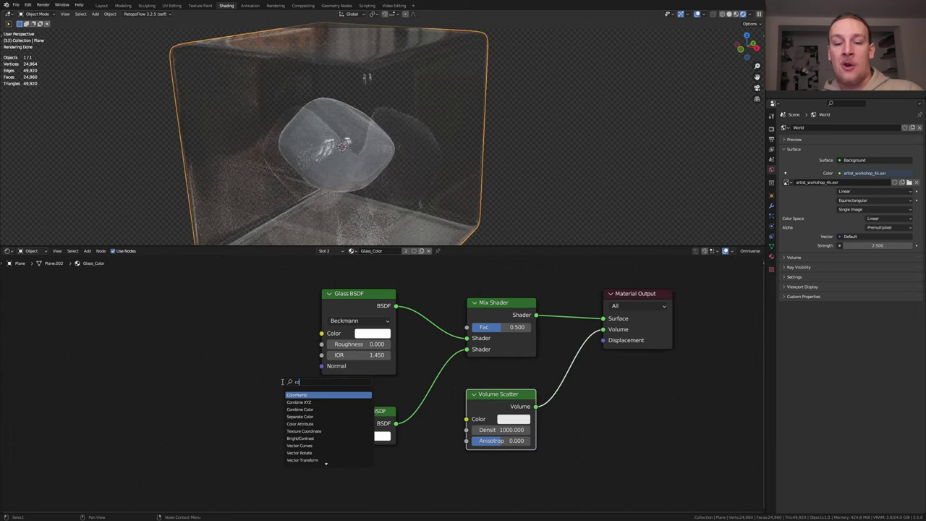
key(Return)
click(272, 328)
drag(269, 329, 467, 327)
drag(268, 330, 327, 436)
Make the ramp an HSL rainbow: bright red stop with Clockwise hue interpolation
click(215, 359)
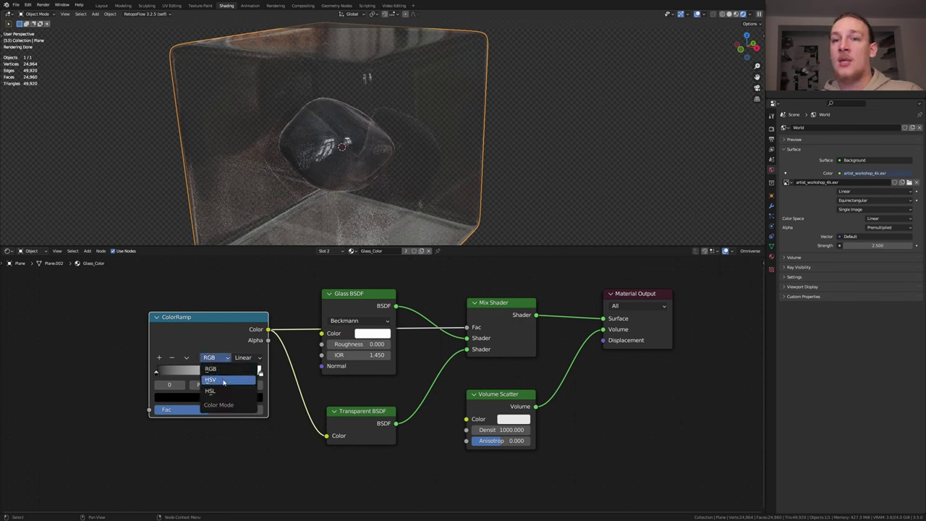
click(210, 379)
click(217, 397)
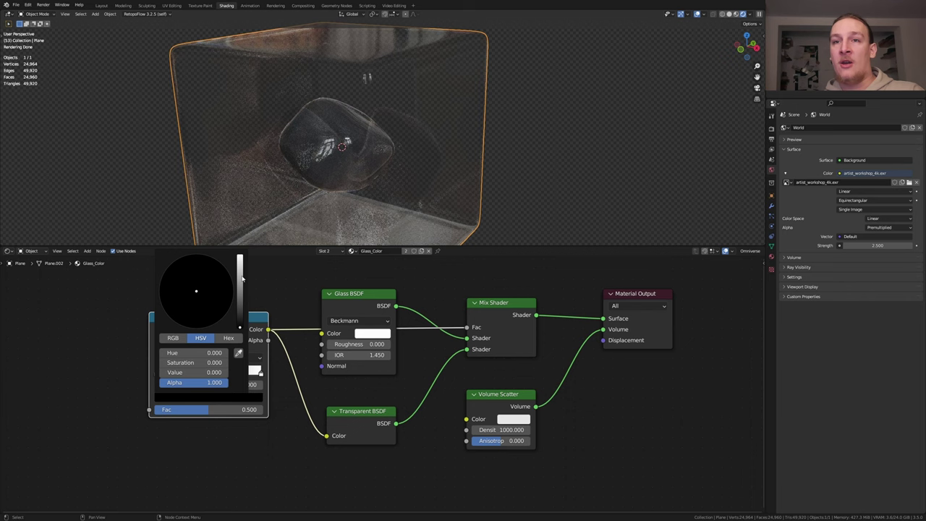
mouse_move(217, 372)
mouse_down()
mouse_move(229, 372)
mouse_move(229, 362)
mouse_up()
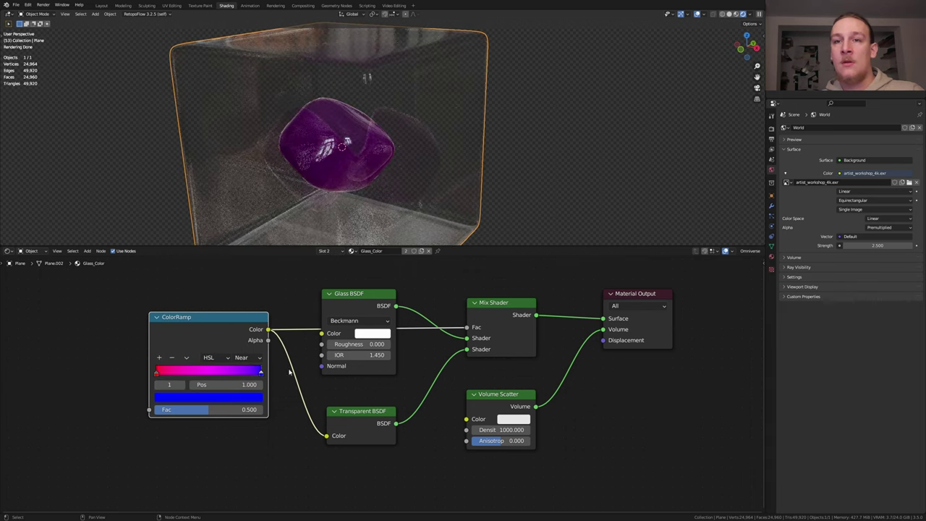
click(246, 357)
click(250, 391)
scroll(257, 311, down, 2)
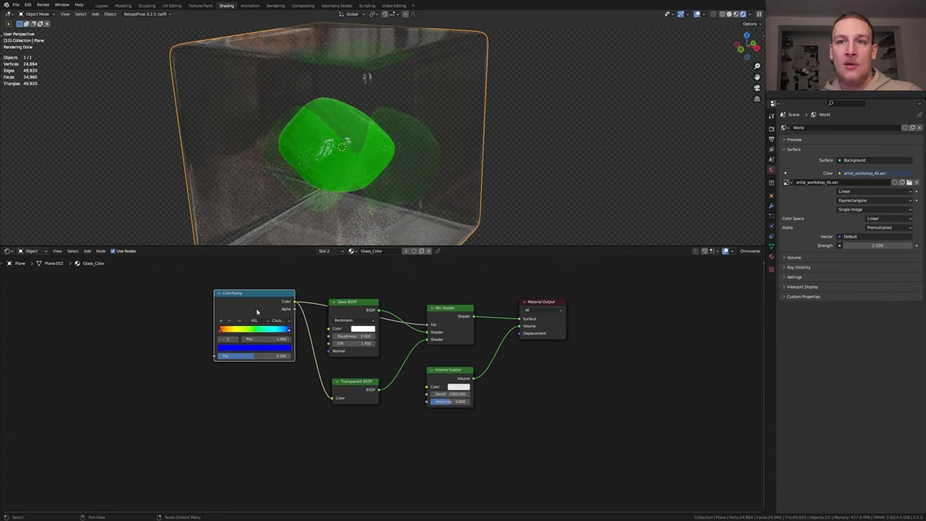
Duplicate the rainbow ramp and wire it to the Glass BSDF and Volume Scatter colours
key(shift+d)
click(254, 396)
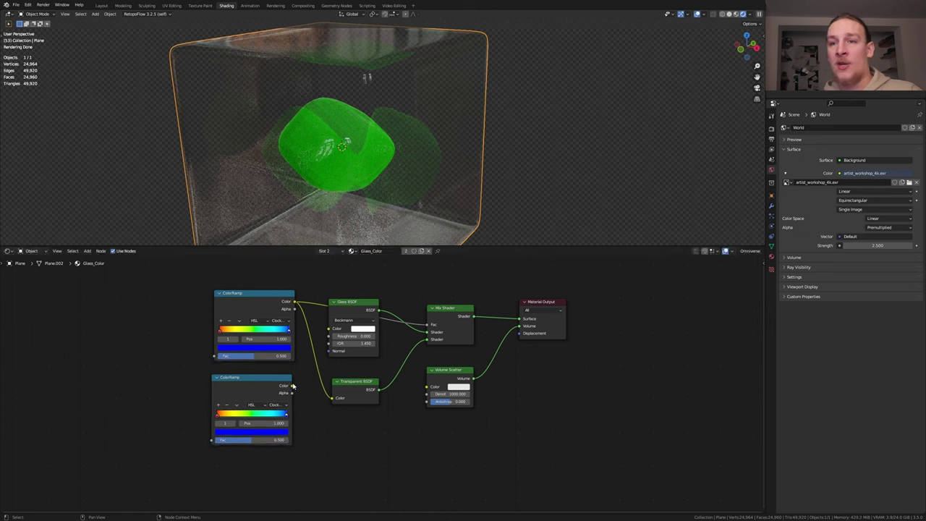
drag(291, 386, 328, 329)
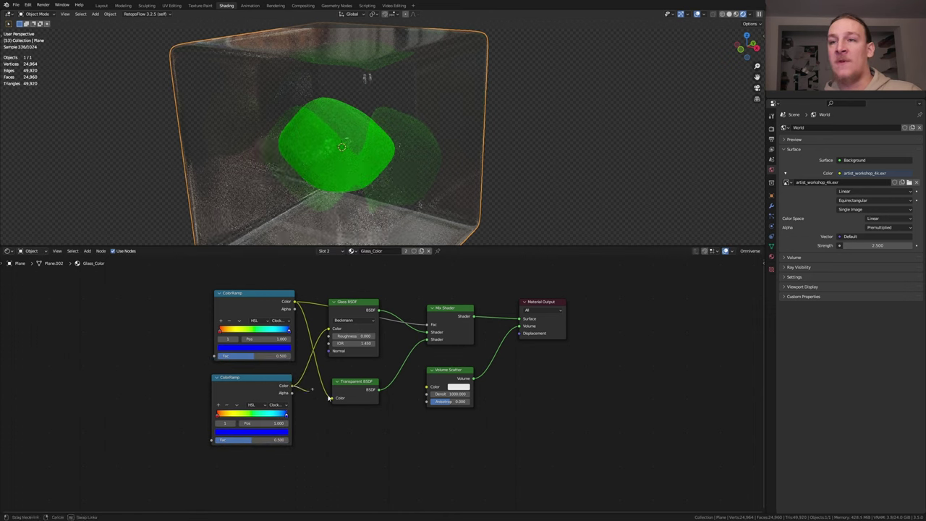
drag(292, 386, 427, 387)
Add a grey ColorRamp with its stop at 0.745 feeding the rainbow Fac, then duplicate it
scroll(234, 356, up, 3)
key(shift+a)
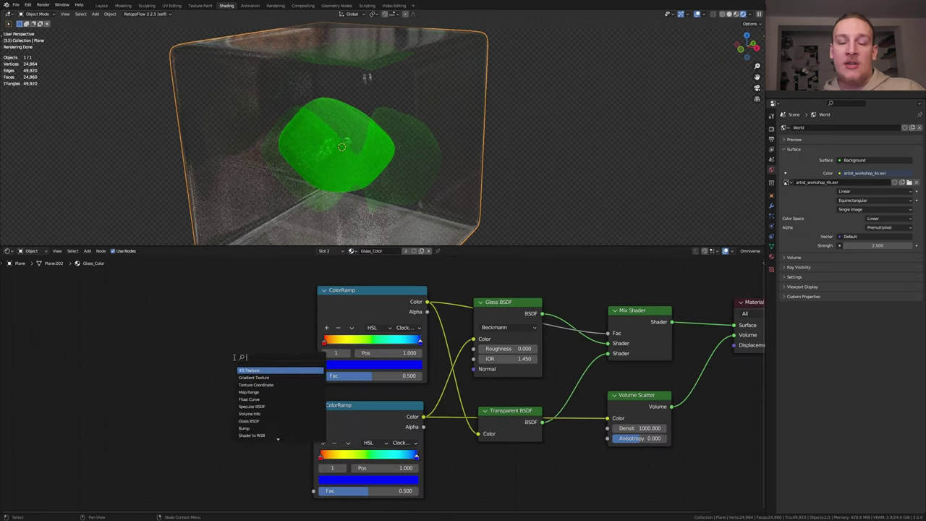
text(c)
click(249, 377)
drag(280, 339, 206, 339)
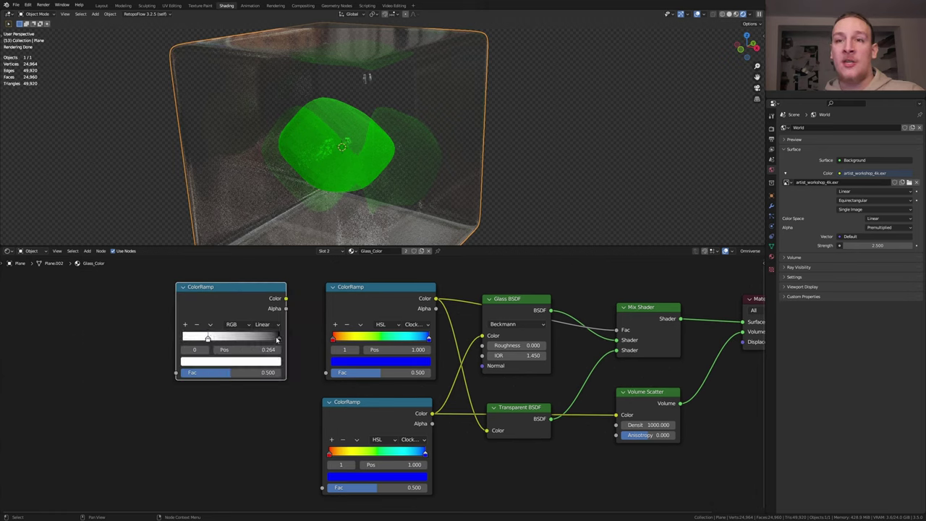
drag(277, 340, 255, 339)
scroll(281, 302, down, 1)
drag(279, 300, 318, 366)
key(shift+d)
click(212, 420)
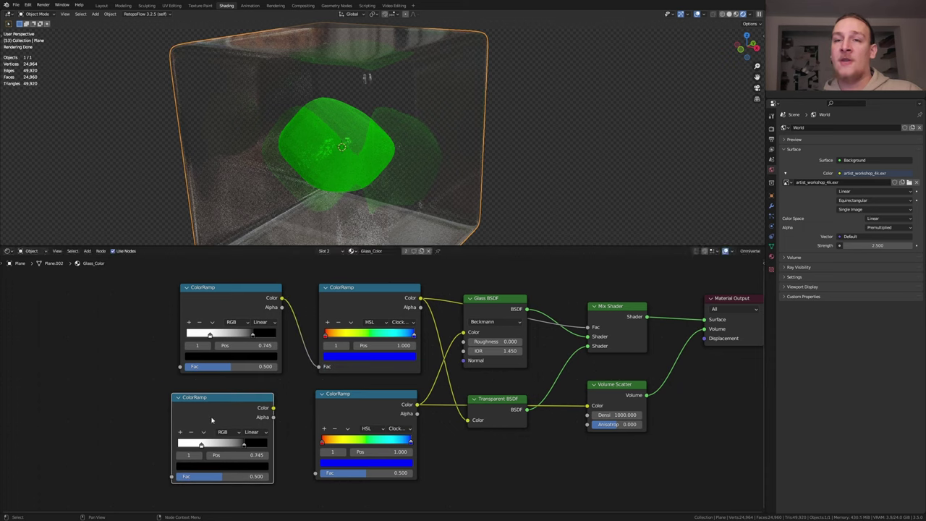
Flip the copied grey ramp onto the lower rainbow Fac and feed both grey ramps from a Wave Texture
click(203, 433)
click(217, 442)
drag(273, 407, 315, 473)
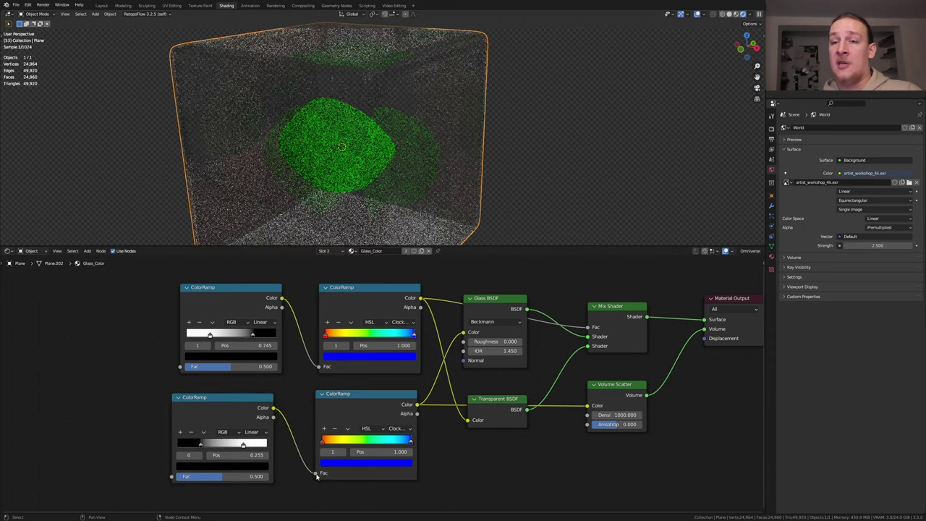
drag(179, 366, 327, 360)
text(wa)
click(316, 380)
drag(273, 324, 325, 479)
Give the wave Distortion 7, object-coordinate mapping via Ctrl+T, and a Rings pattern
double_click(243, 403)
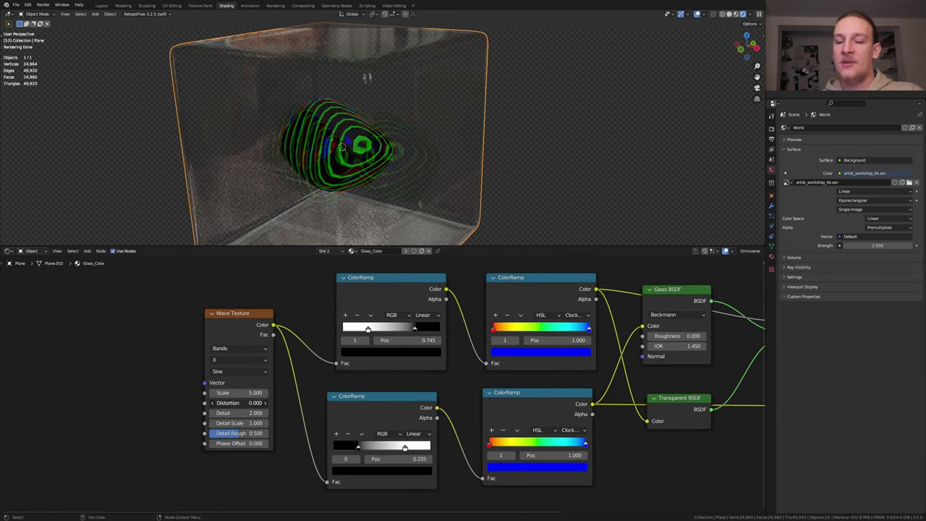
key(Return)
scroll(311, 343, down, 1)
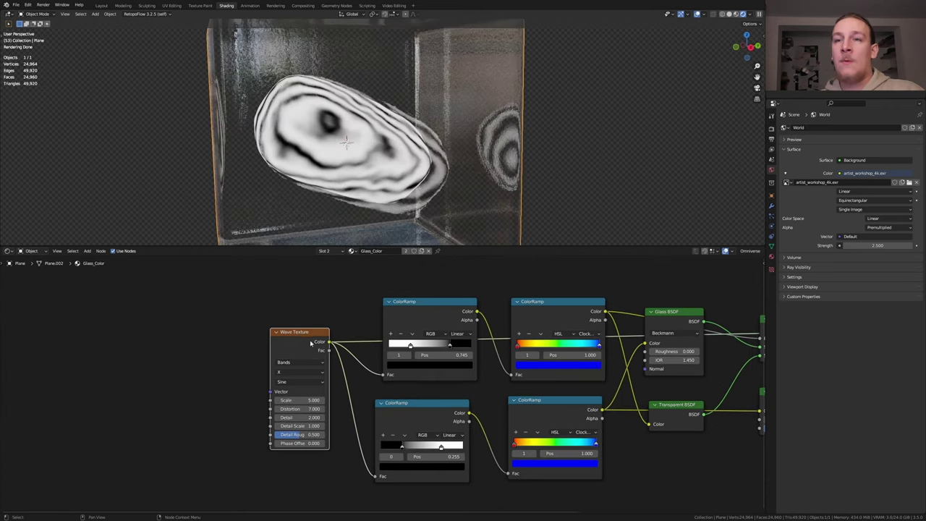
key(ctrl+t)
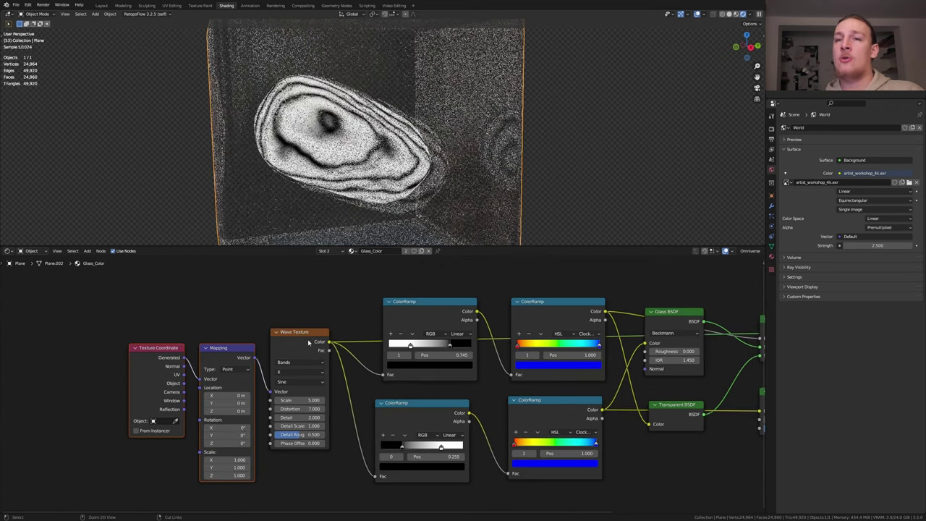
scroll(238, 364, up, 1)
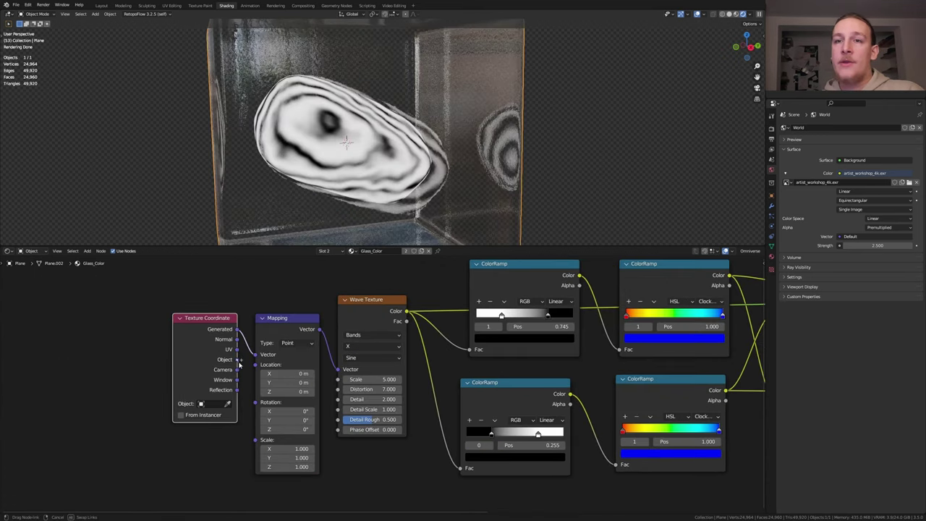
click(365, 335)
click(362, 357)
click(370, 346)
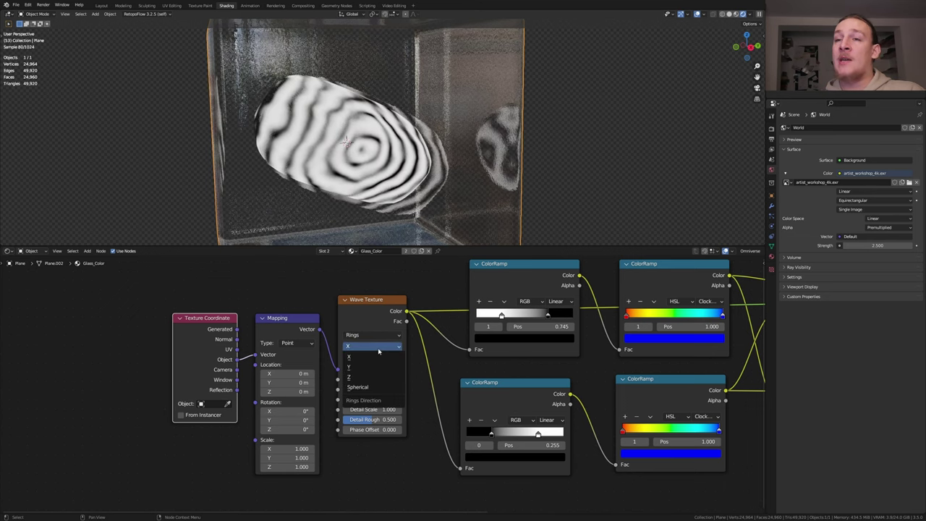
Make the rings spherical and add a Bump node of strength 0.01 on the glass Normal
click(374, 389)
scroll(374, 389, down, 2)
key(shift+a)
text(bump)
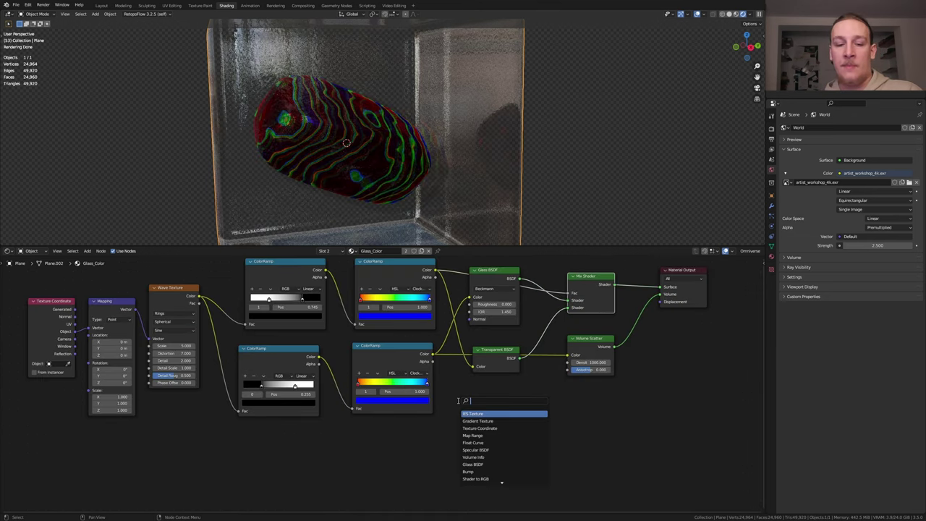
click(511, 410)
drag(509, 407, 469, 319)
click(494, 425)
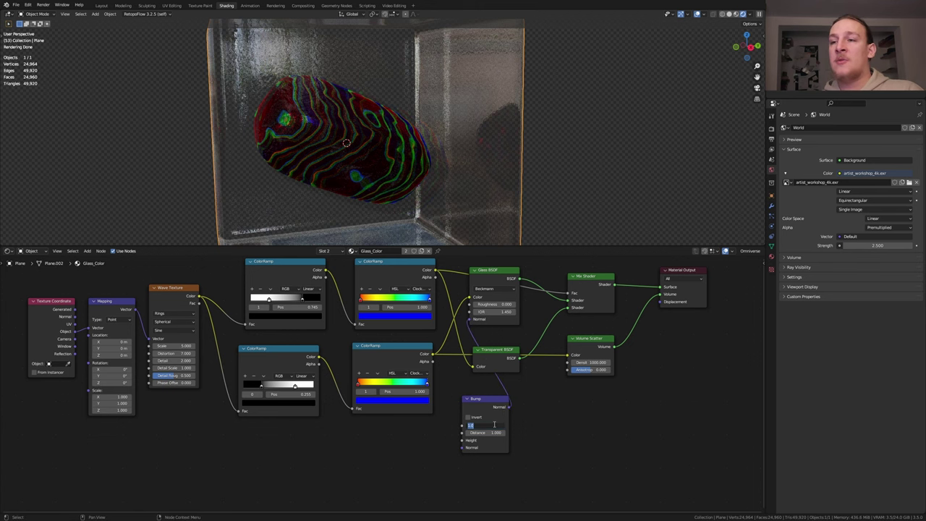
text(.01)
key(Return)
Add a Noise Texture into the bump's Multiply with Scale 6 and Detail 15
scroll(494, 425, up, 2)
drag(461, 441, 376, 430)
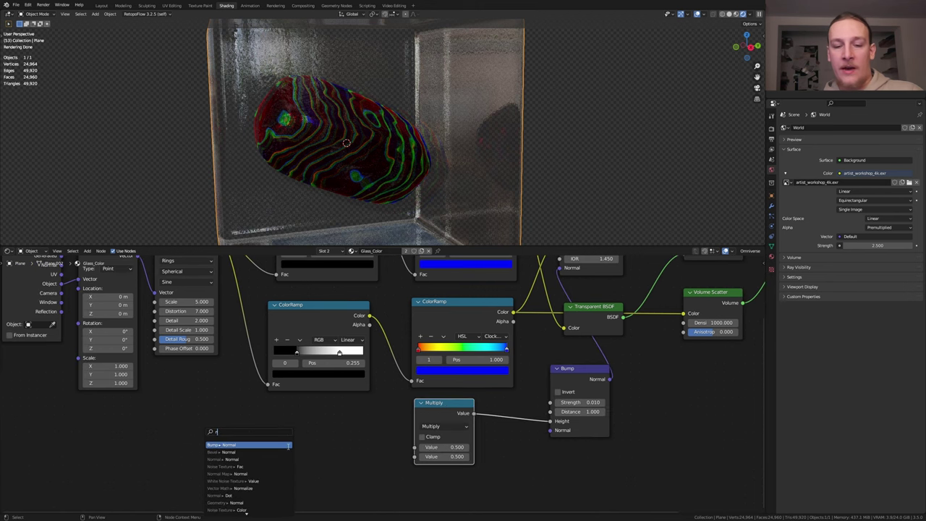
click(226, 466)
scroll(232, 466, up, 2)
double_click(275, 418)
text(6)
key(Return)
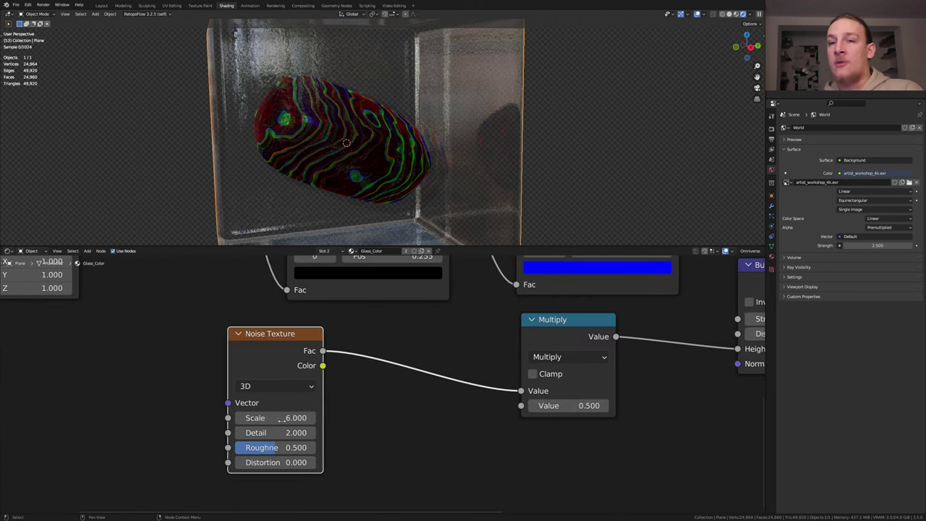
drag(275, 432, 326, 433)
scroll(319, 311, down, 1)
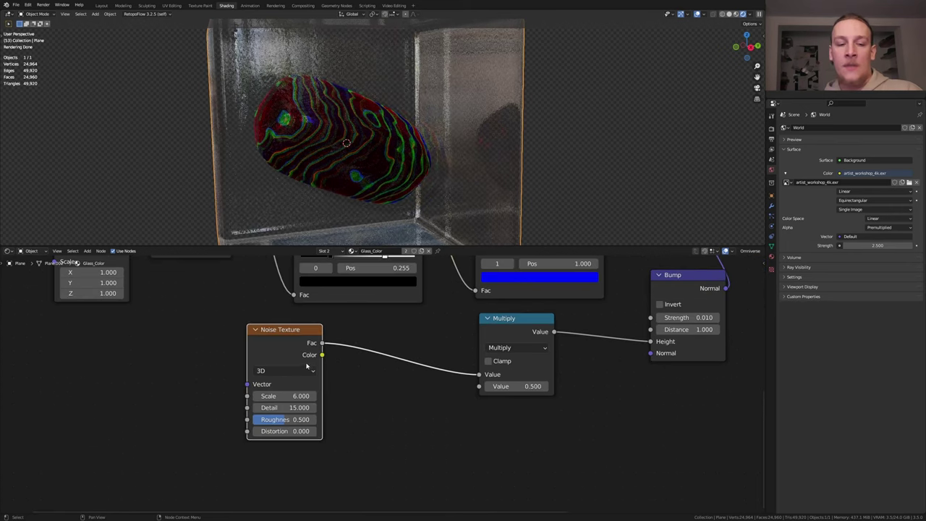
Duplicate the noise into Multiply's second Value at Scale 100, then save the file
key(shift+d)
click(419, 437)
drag(436, 419, 485, 391)
scroll(487, 405, up, 2)
double_click(340, 411)
text(10)
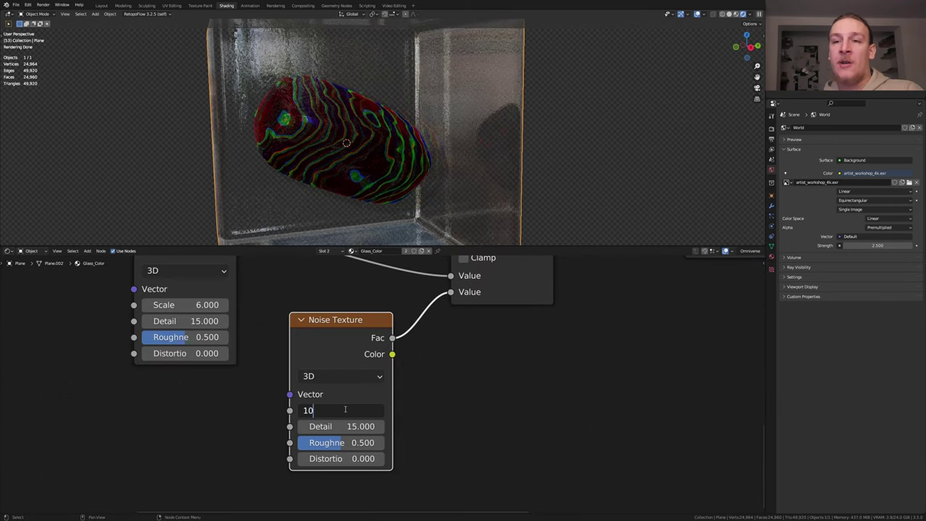
text(0)
key(Return)
scroll(456, 435, down, 5)
key(ctrl+s)
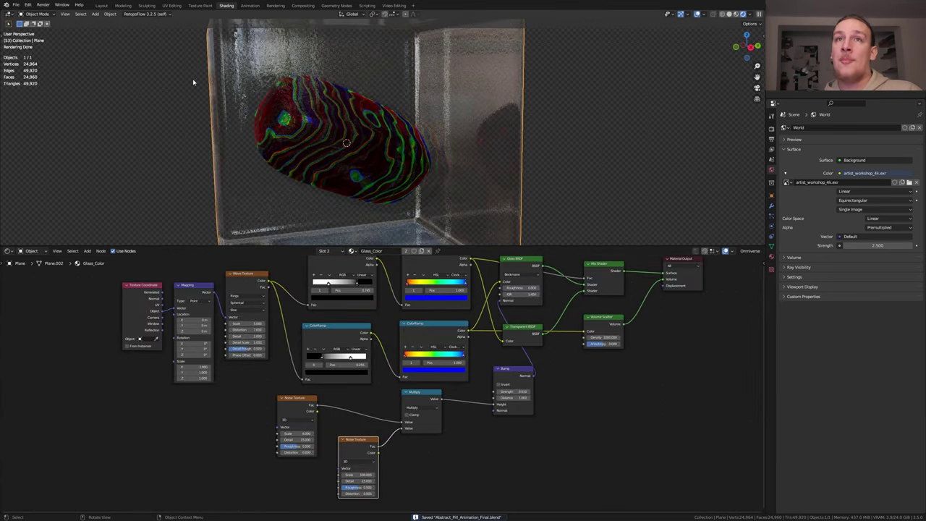
In the Layout workspace, orbit the view from the front to a cube corner seen from below
click(102, 6)
key(KP_1)
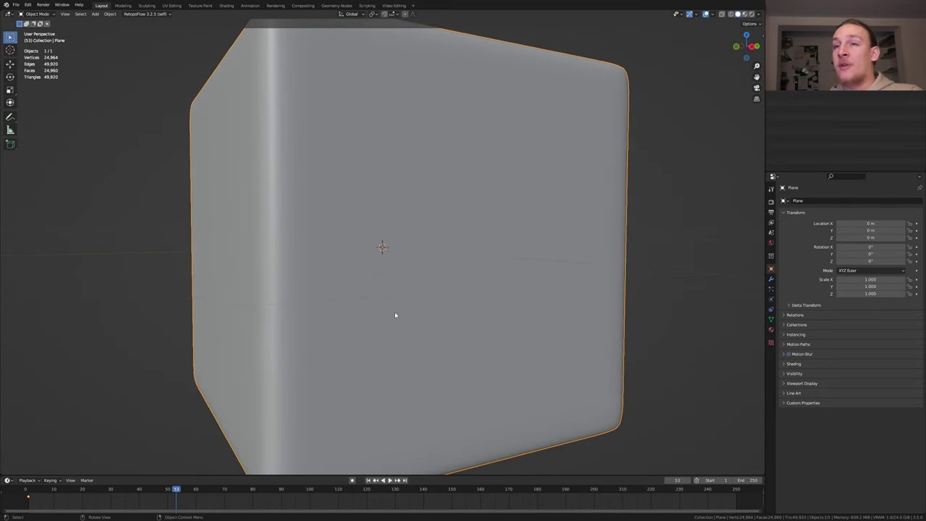
key(KP_6)
key(KP_6)
key(KP_6)
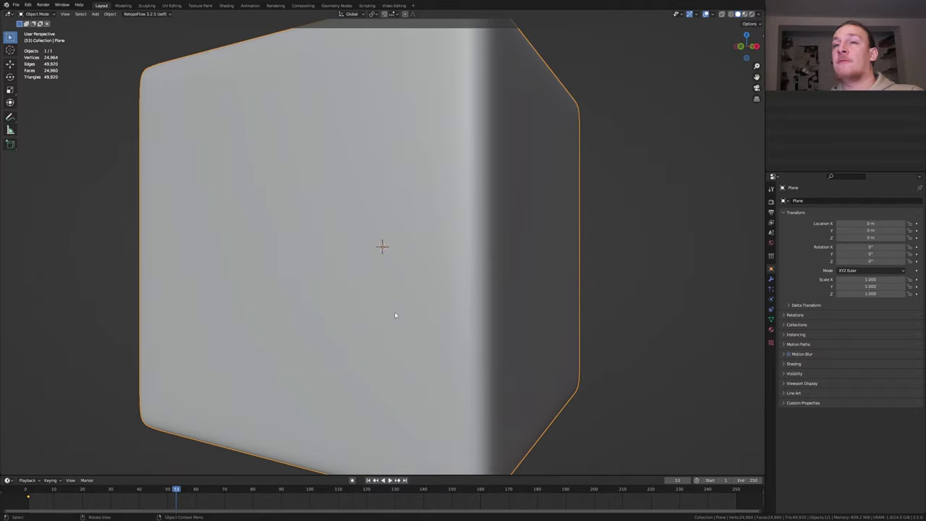
key(KP_8)
key(KP_8)
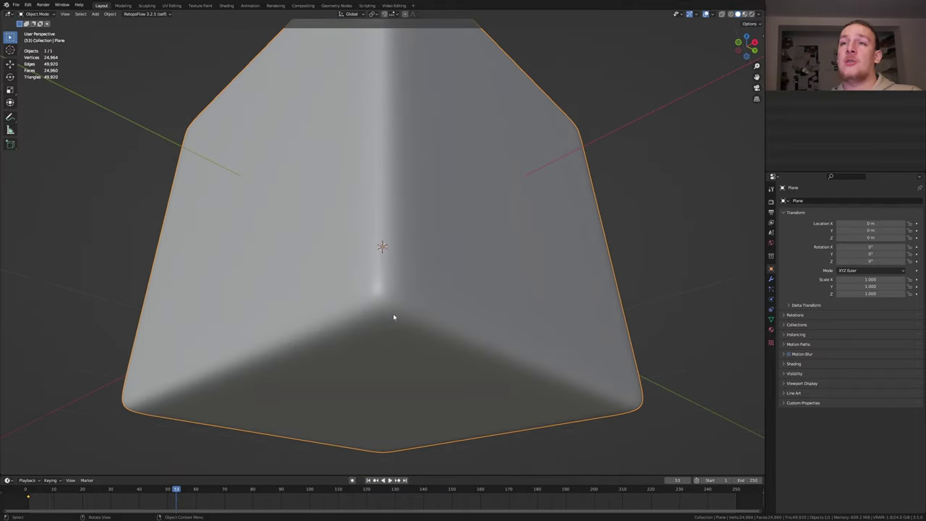
Add a camera aligned to the view, dolly it back along local Z, and adjust its height
key(shift+a)
click(359, 421)
key(ctrl+alt+KP_0)
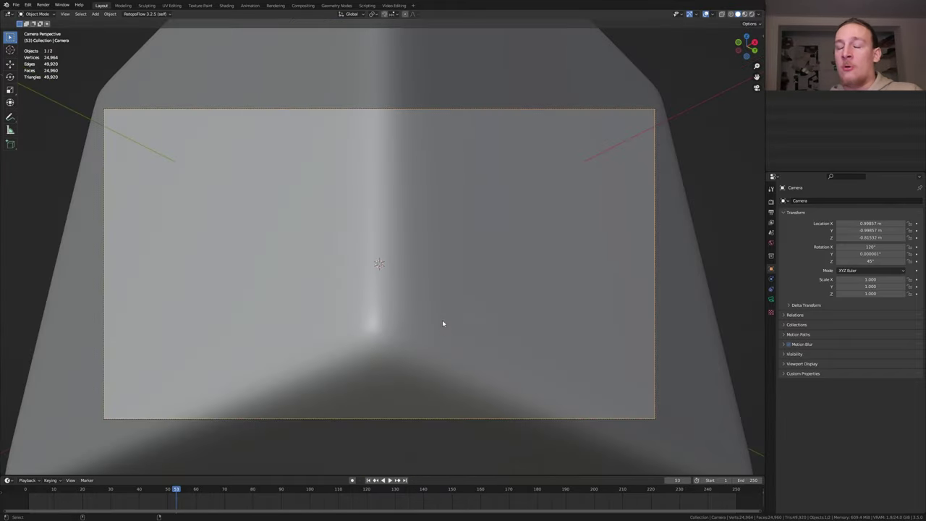
key(g)
key(z)
key(z)
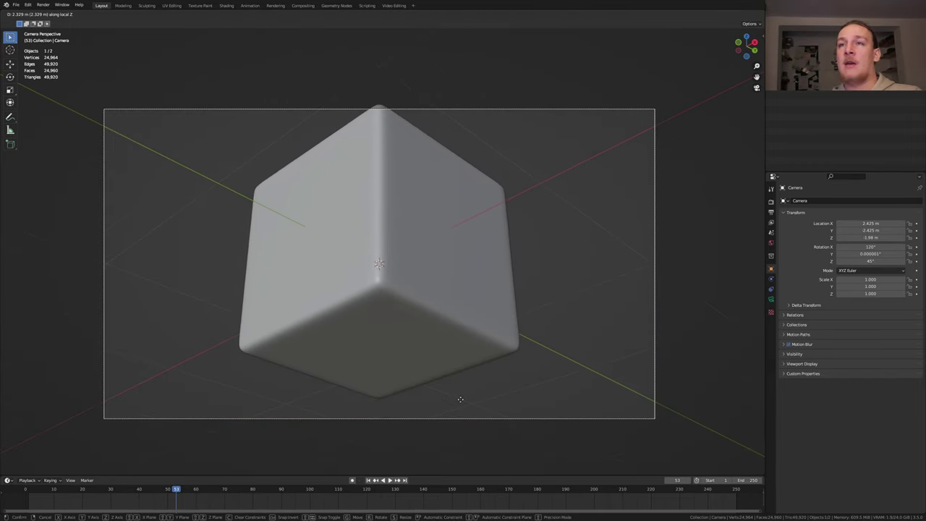
click(460, 399)
key(g)
key(z)
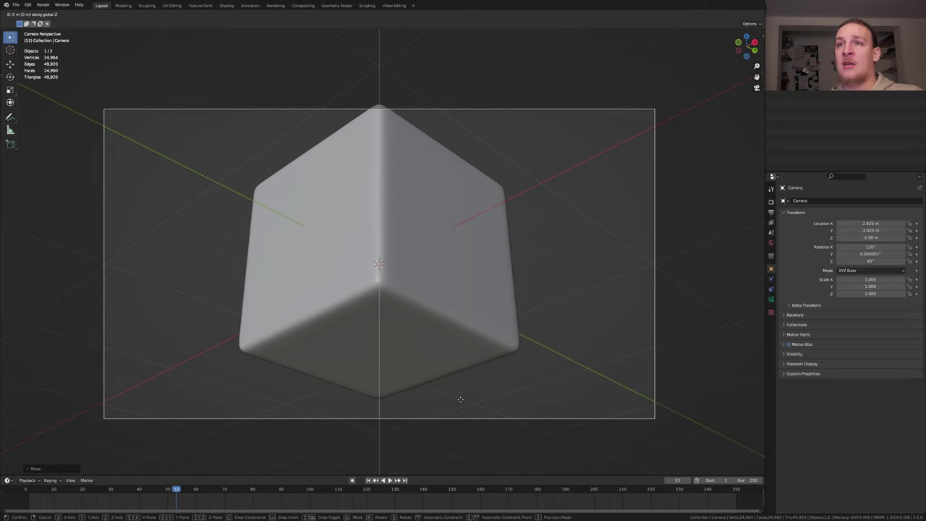
click(466, 390)
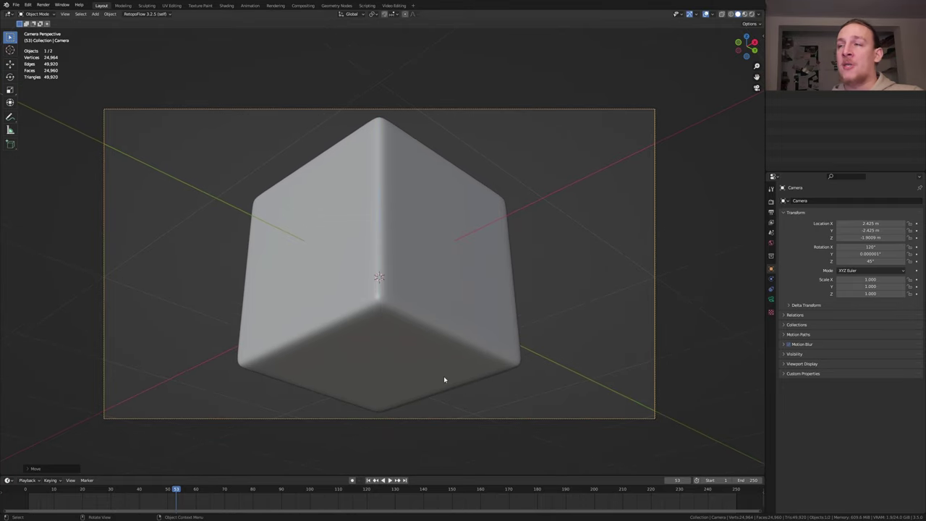
Render a test image with F12, then move to the Compositing workspace
key(F12)
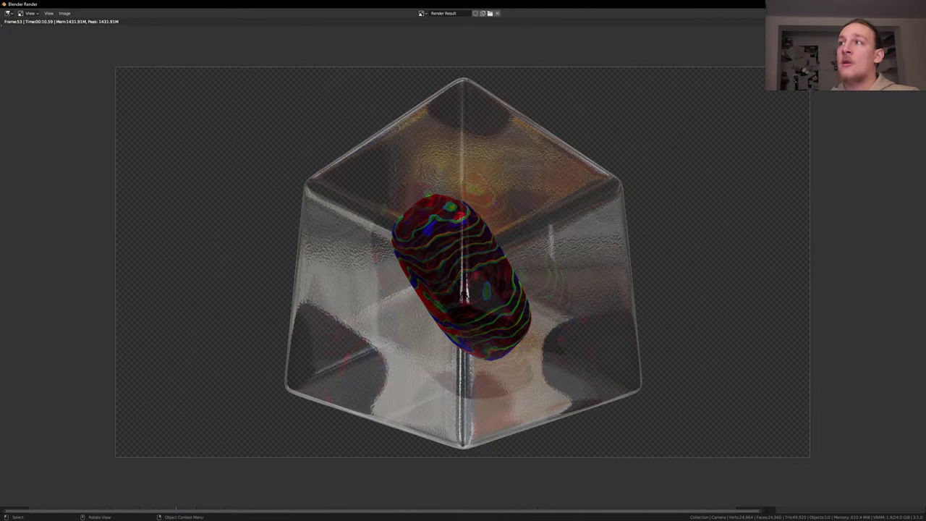
key(Escape)
click(312, 5)
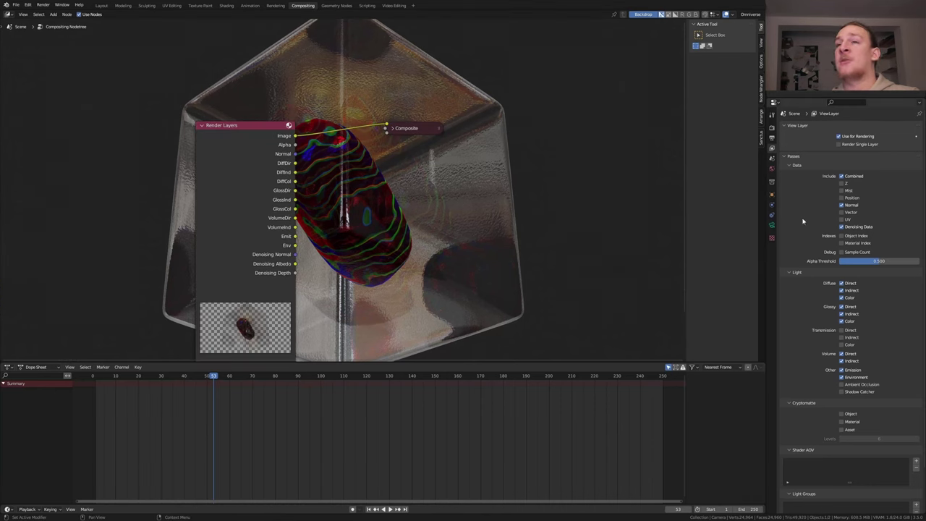
Insert a Glare node set to Fog Glow at High quality before the Composite output
key(shift+a)
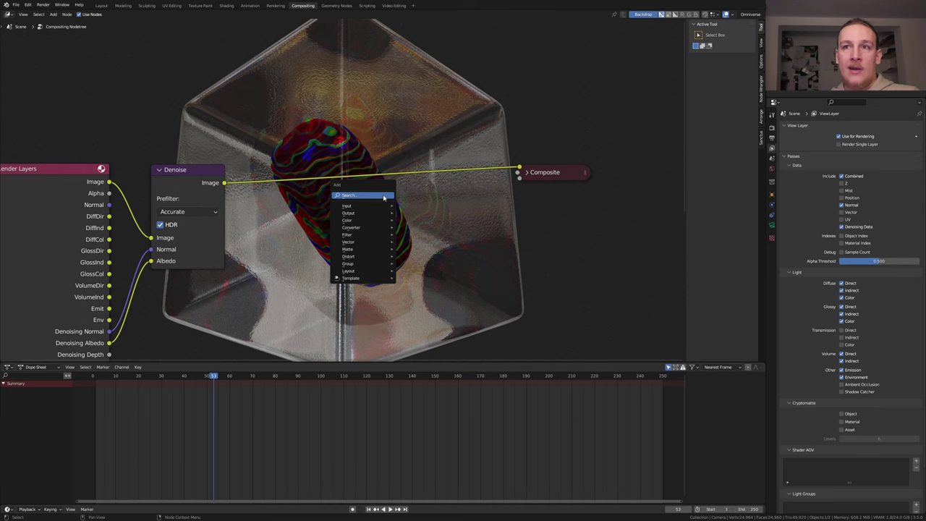
key(shift+a)
text(g)
key(Return)
click(317, 182)
click(317, 165)
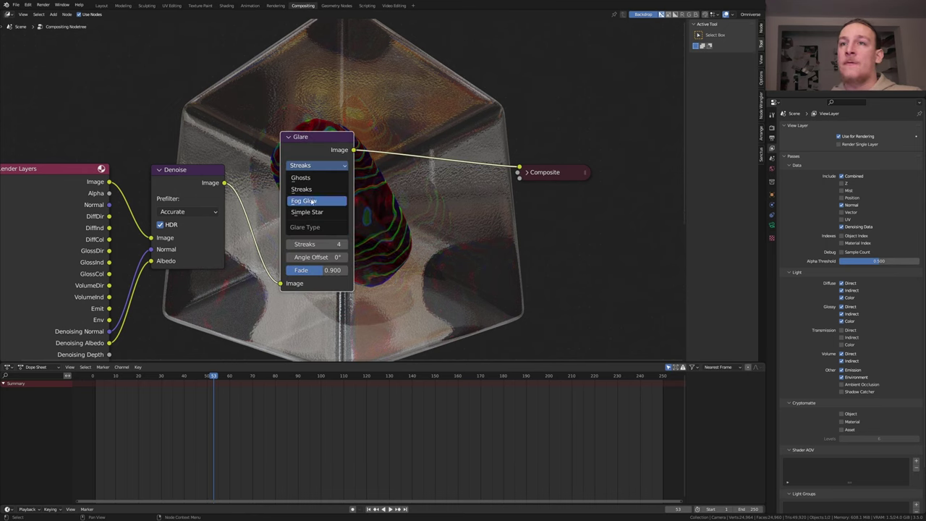
click(312, 193)
click(317, 179)
click(297, 190)
middle_drag(311, 192, 302, 196)
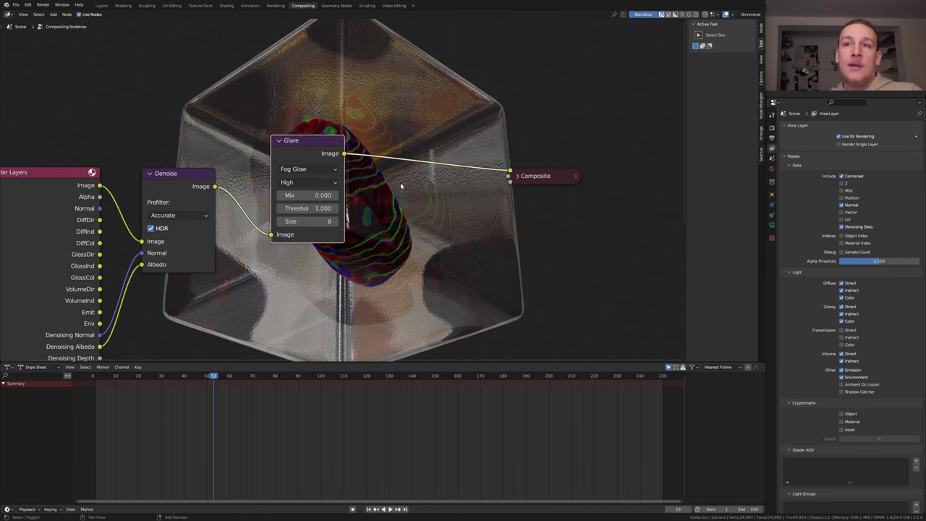
Add a Mix node after the glare with Fac 0.030
key(shift+a)
text(m)
key(Return)
double_click(437, 206)
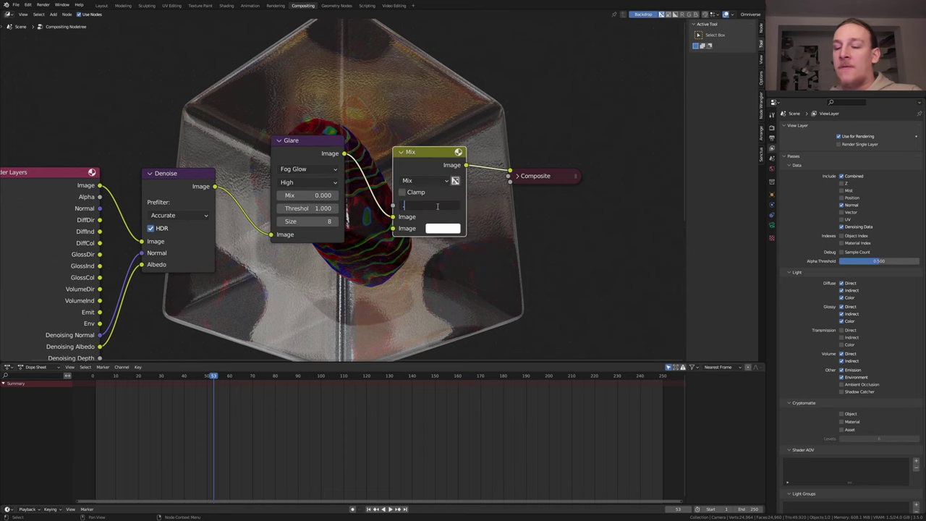
text(.03)
key(Return)
key(shift+a)
Add a compositor Texture node using a new Clouds texture, Texture.002, and choose the render output folder
text(e)
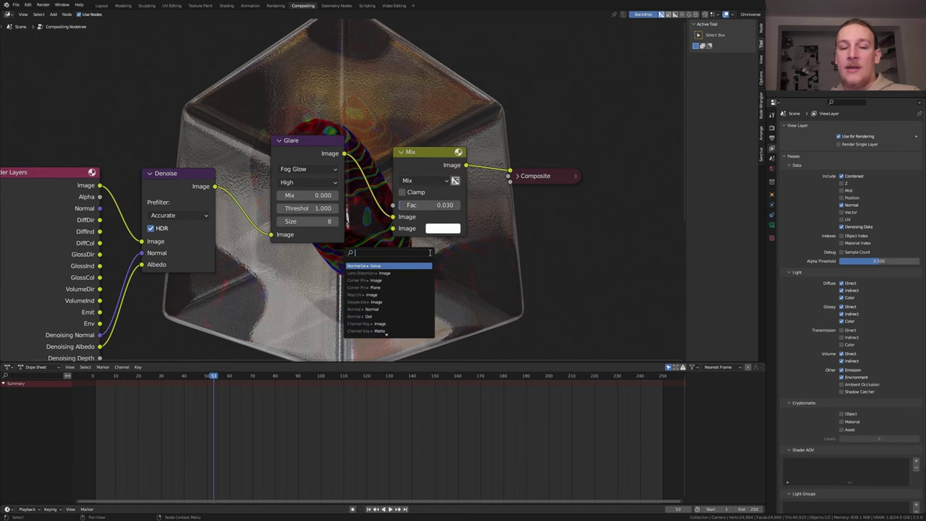
key(Return)
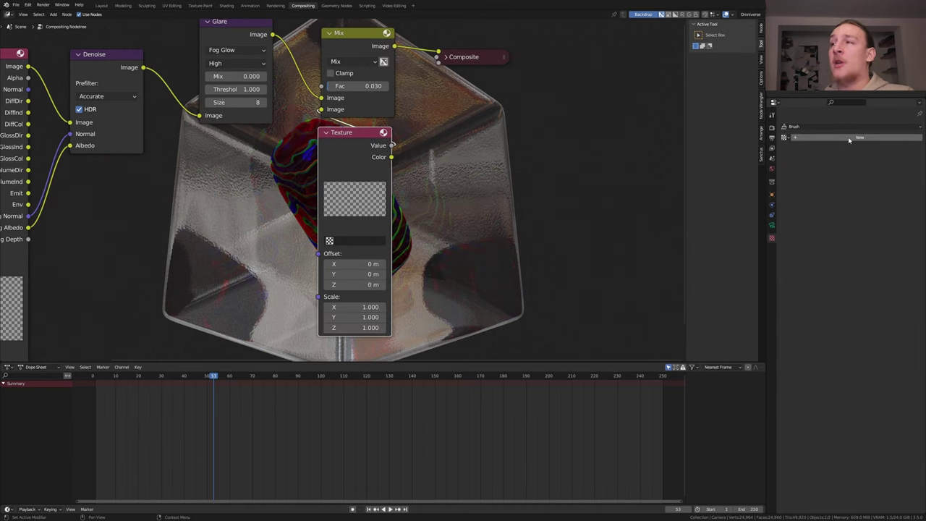
click(850, 138)
click(834, 148)
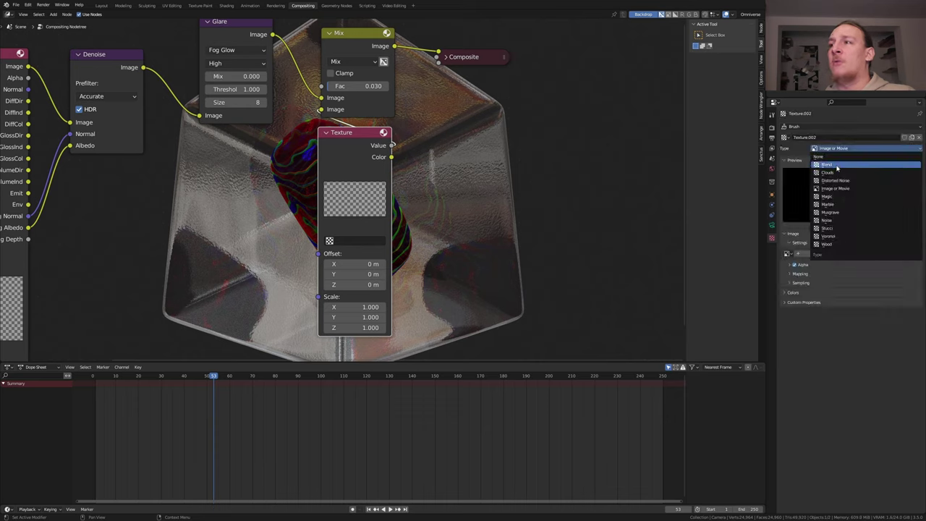
click(832, 168)
drag(872, 276, 833, 277)
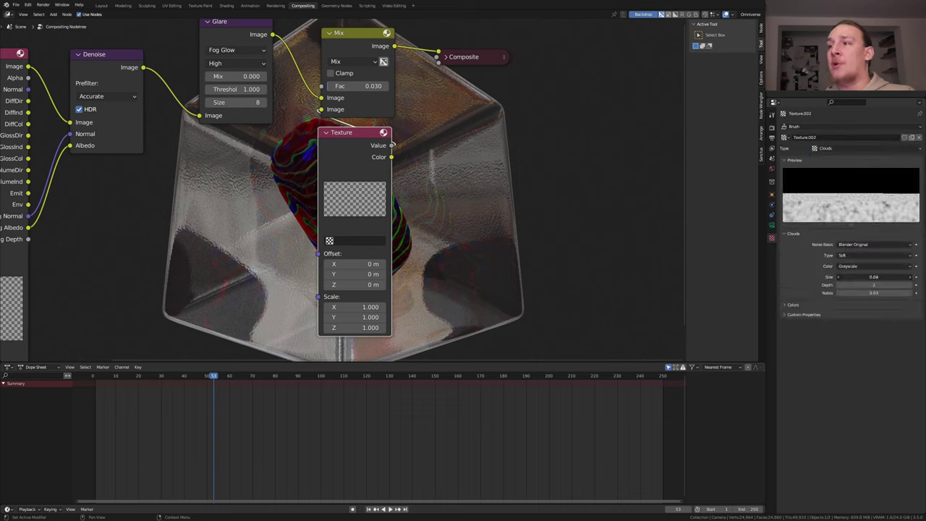
click(373, 240)
click(357, 276)
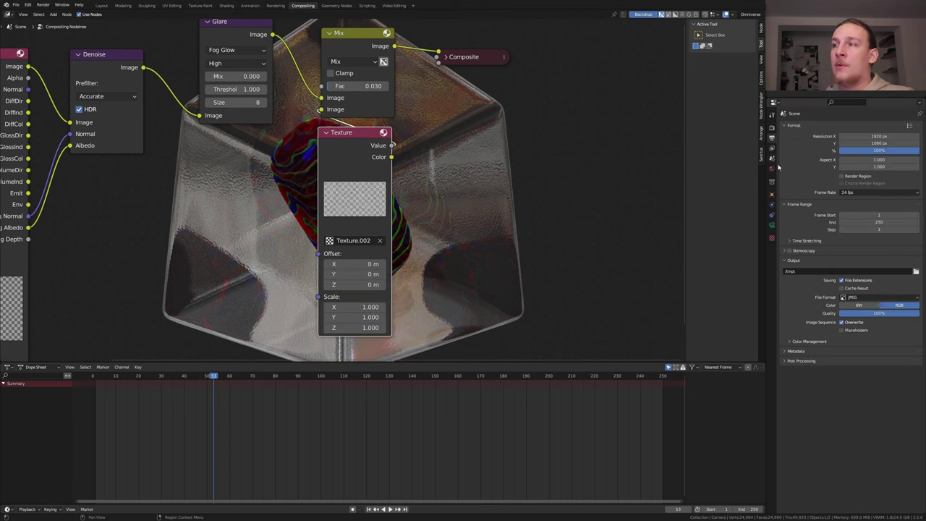
click(916, 272)
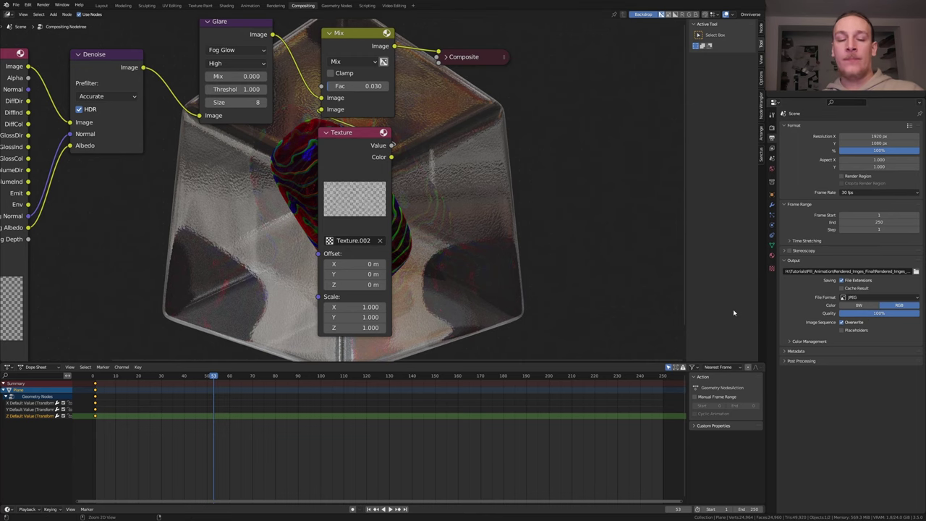
Save the .blend file again with Ctrl+S
key(ctrl+s)
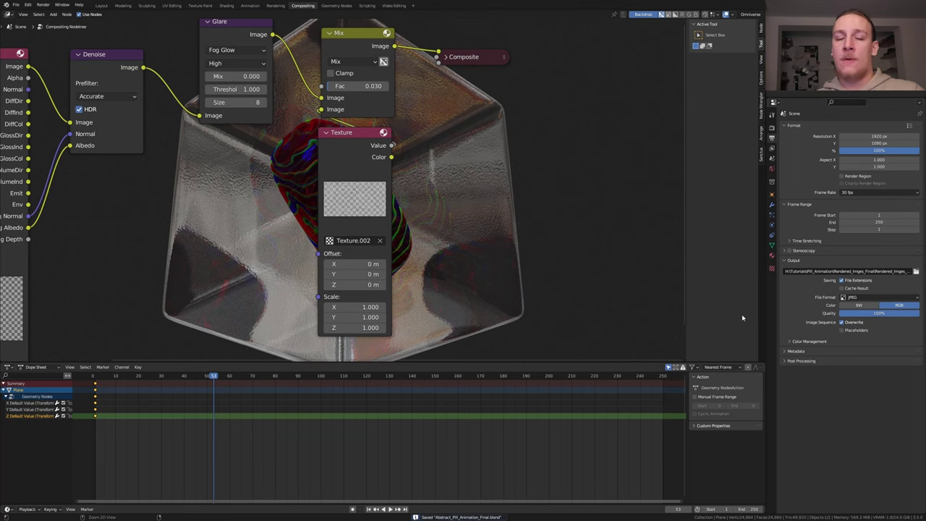